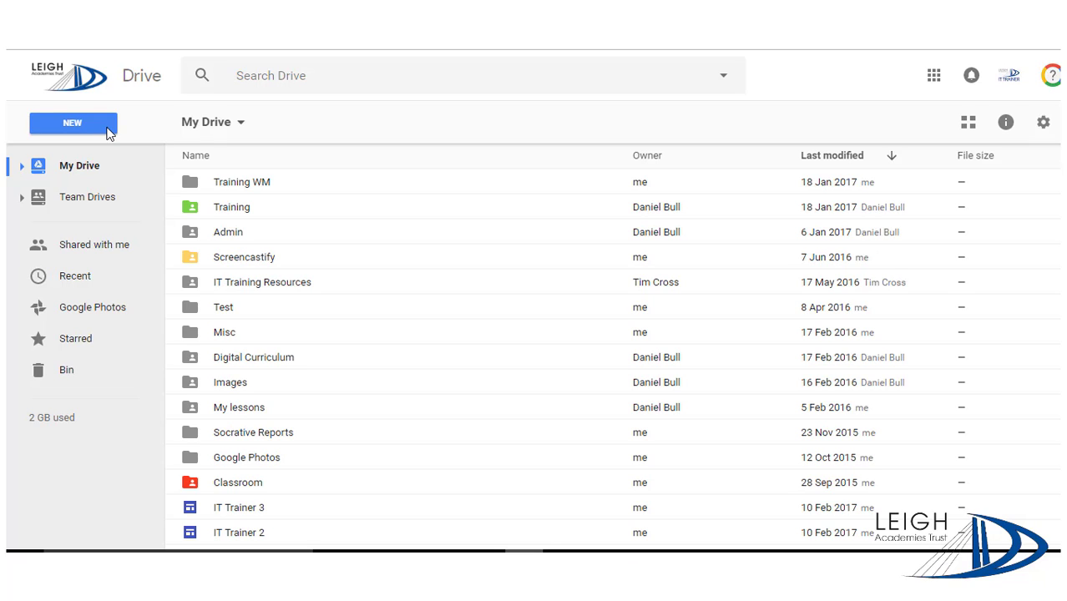
Step: Create a new blank Google Forms form in My Drive
{"action": "left_click", "coordinate": [109, 134]}
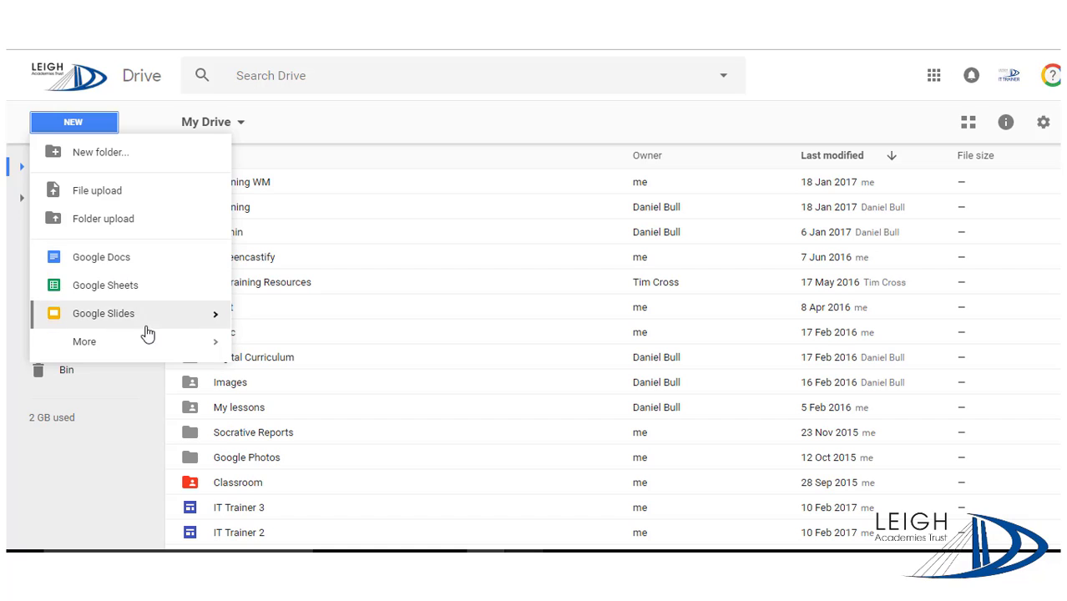
{"action": "mouse_move", "coordinate": [159, 347]}
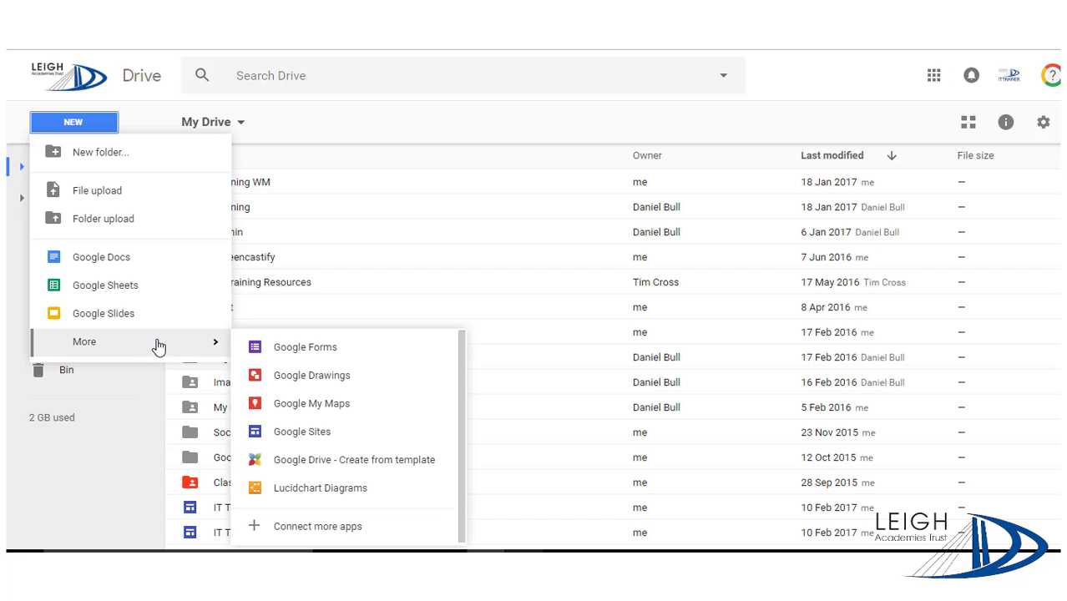
{"action": "left_click", "coordinate": [310, 349]}
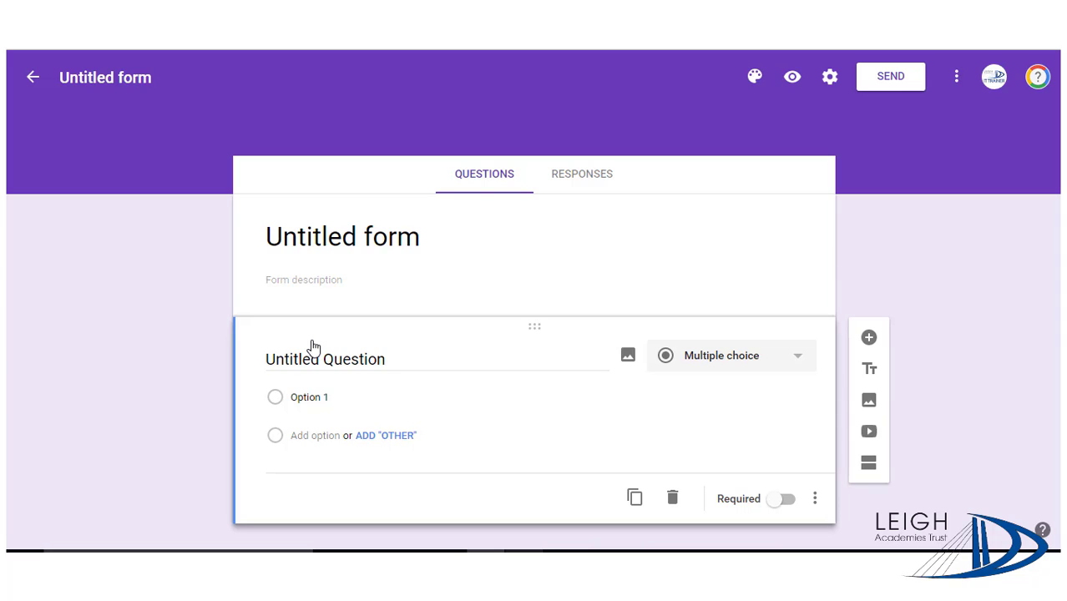
Step: Title the form "Fun Quiz" and apply the same name to the form's file
{"action": "left_click", "coordinate": [340, 241]}
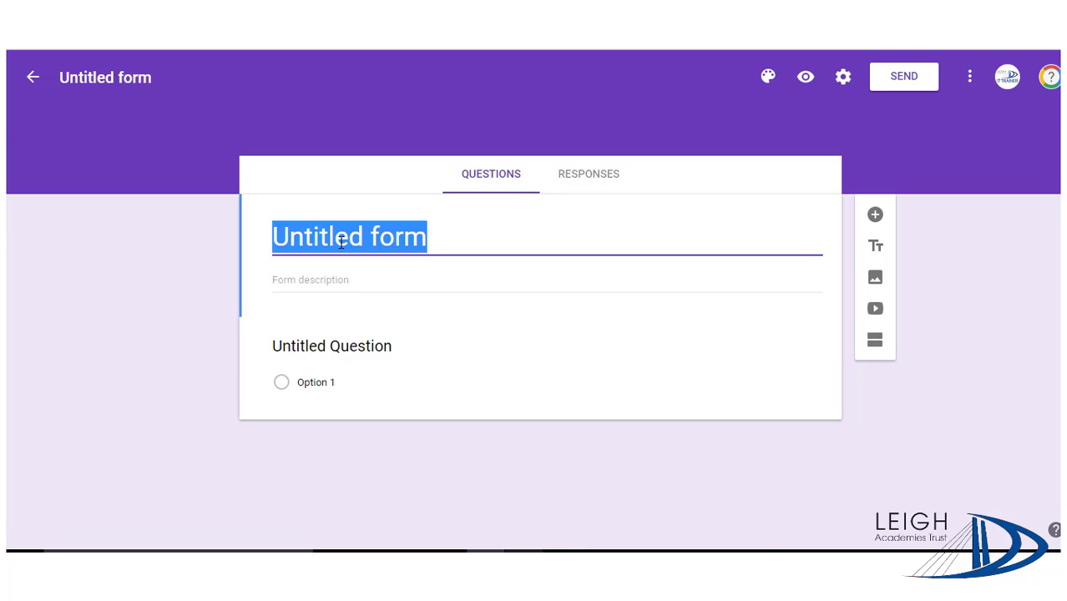
{"action": "type", "text": "Fun Quiz"}
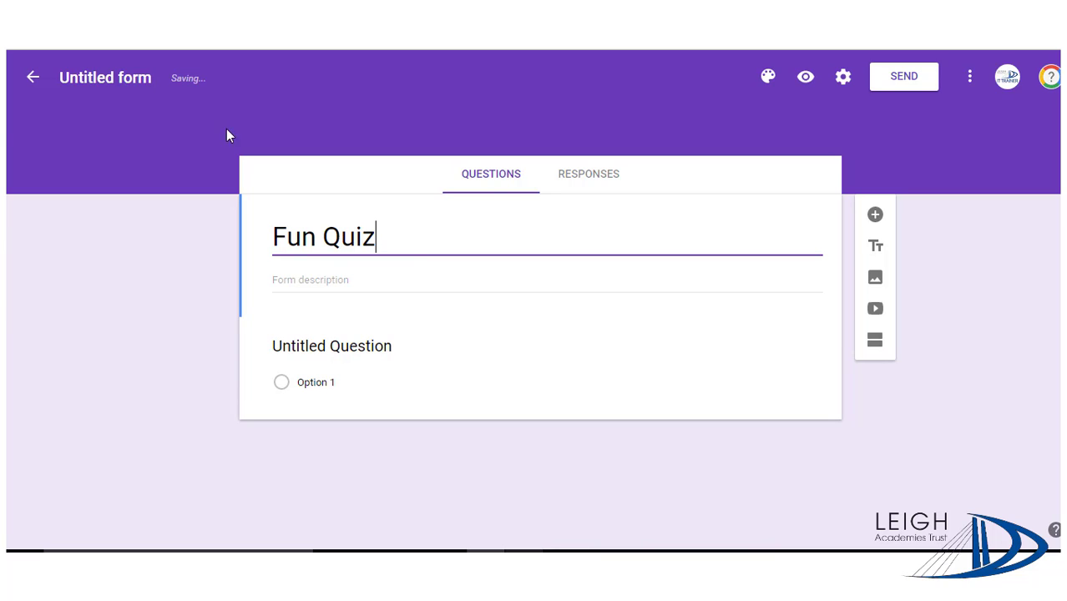
{"action": "left_click", "coordinate": [146, 79]}
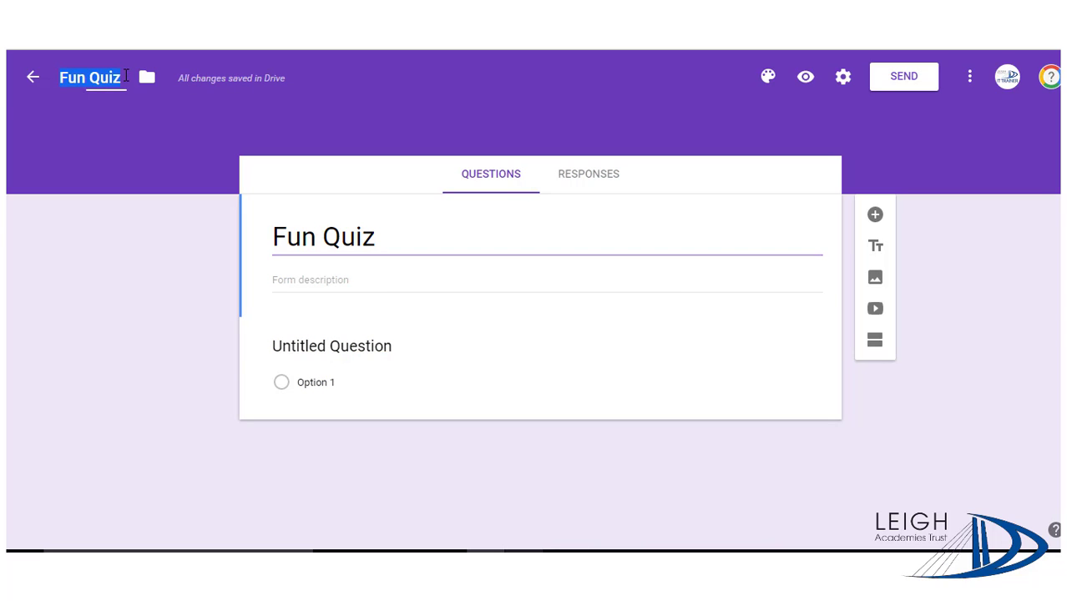
{"action": "left_click", "coordinate": [175, 118]}
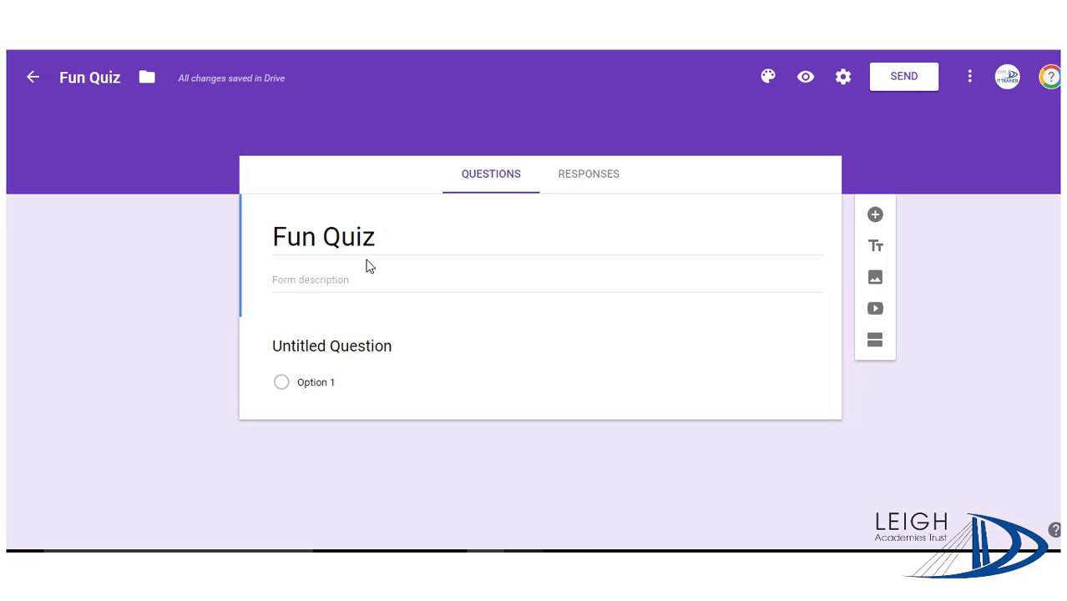
Step: Enter "This is just for fun" as the form description
{"action": "left_click", "coordinate": [336, 278]}
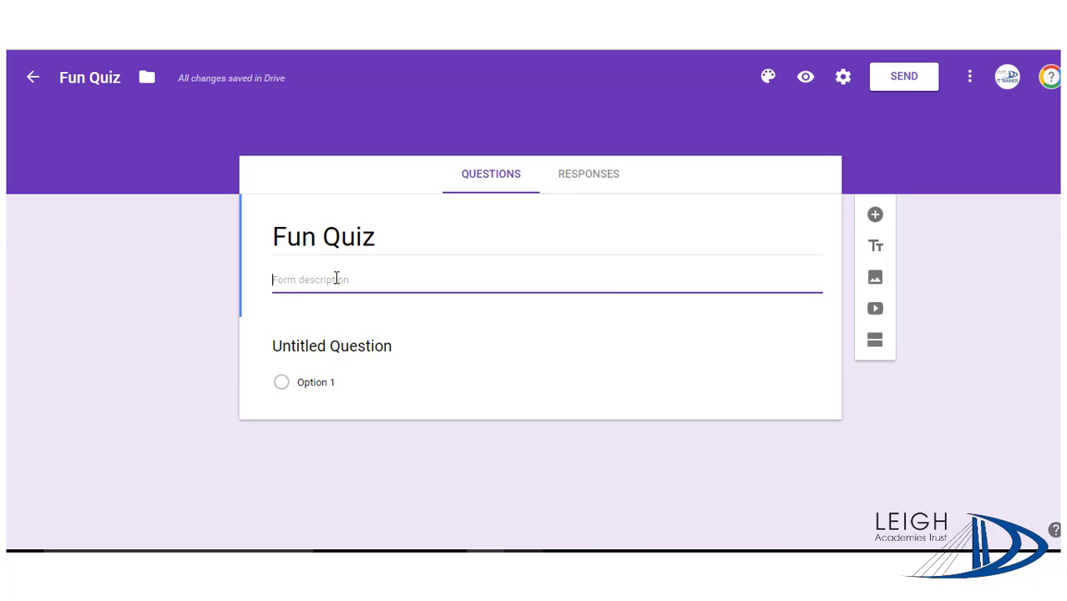
{"action": "type", "text": "This is j"}
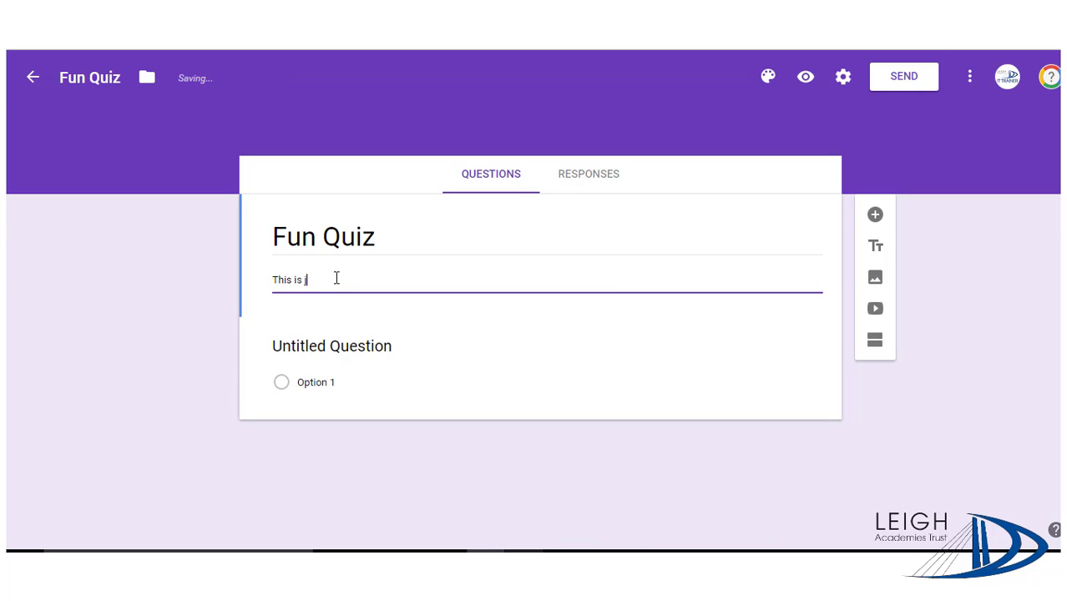
{"action": "type", "text": "ust for"}
{"action": "key", "text": "BackSpace"}
{"action": "key", "text": "BackSpace"}
{"action": "key", "text": "BackSpace"}
{"action": "type", "text": "or fun"}
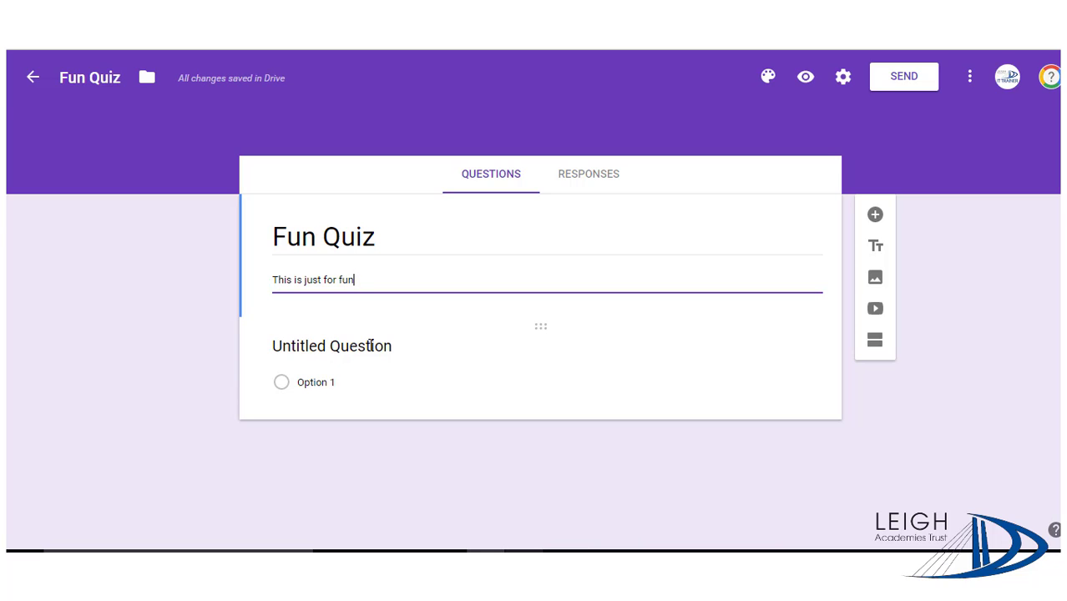
Step: Set the first question to "What is the capital of England?" with the Multiple choice question type
{"action": "left_click", "coordinate": [371, 345]}
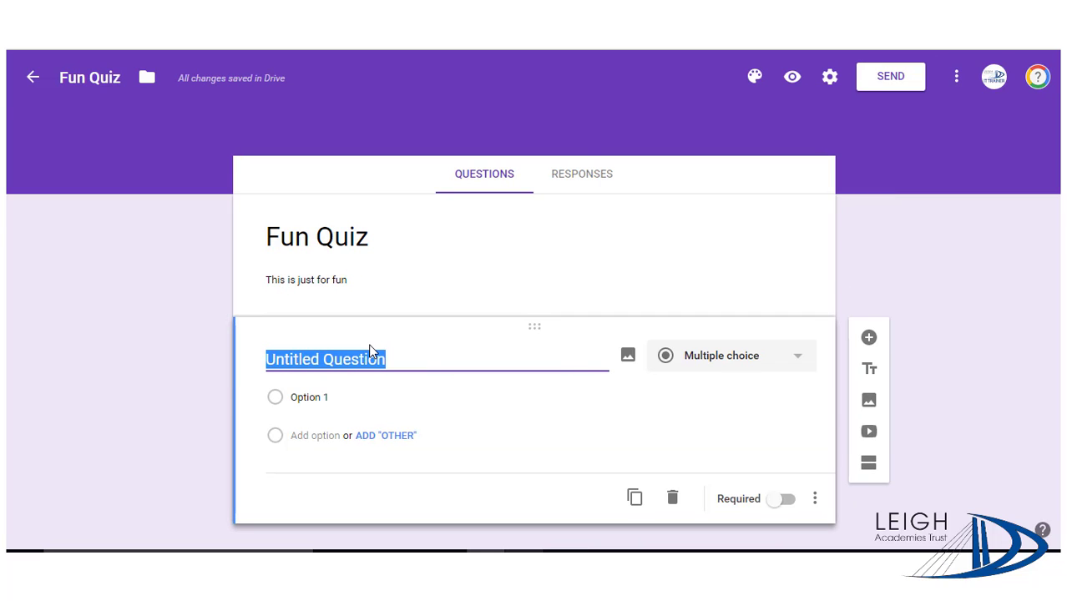
{"action": "type", "text": "What is the "}
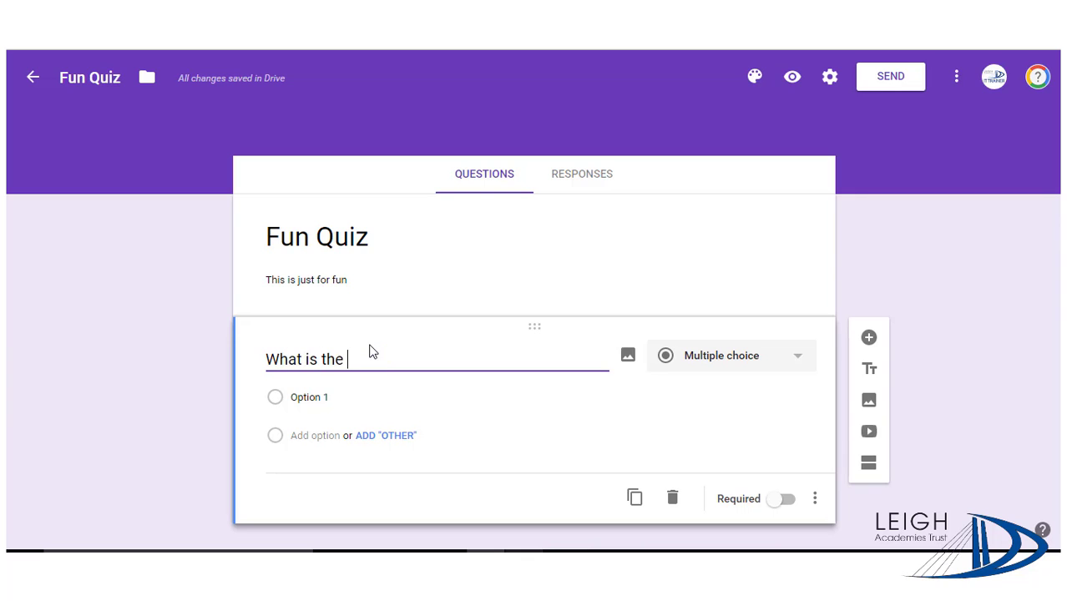
{"action": "type", "text": "capital of England"}
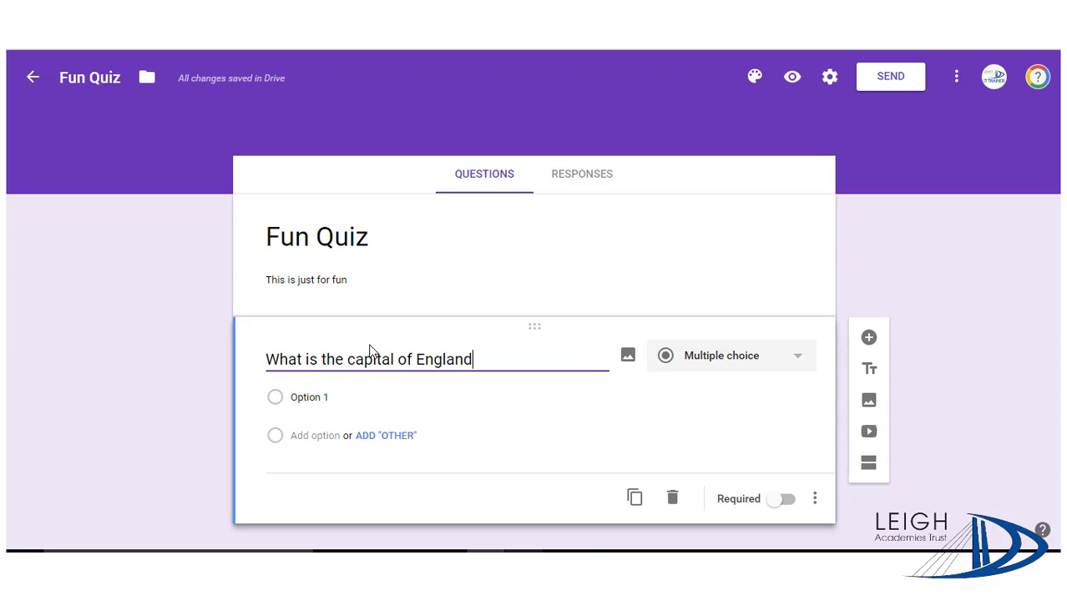
{"action": "type", "text": "?"}
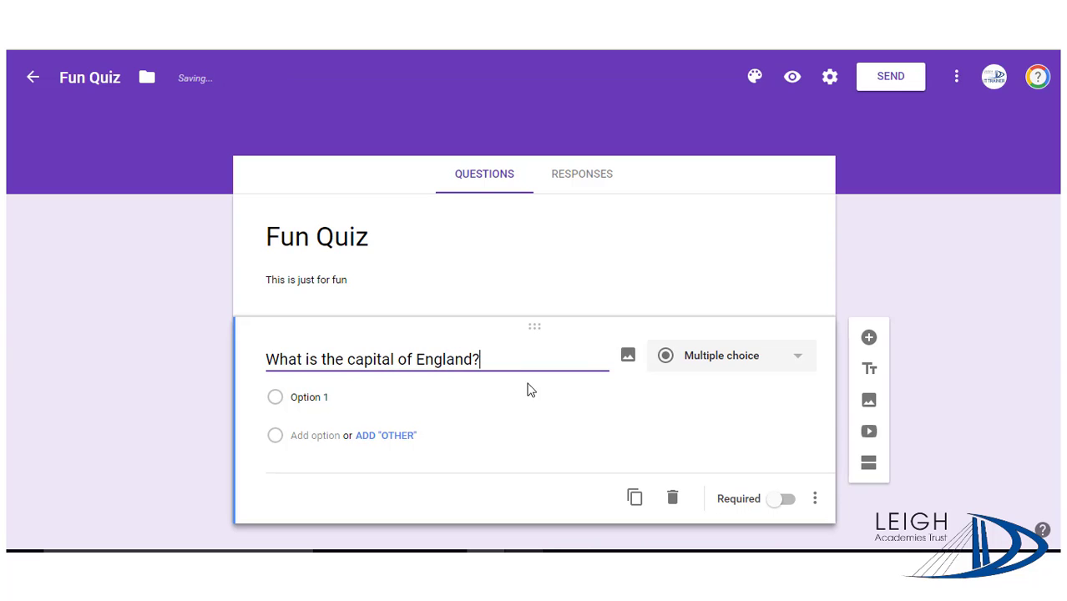
{"action": "left_click", "coordinate": [770, 357]}
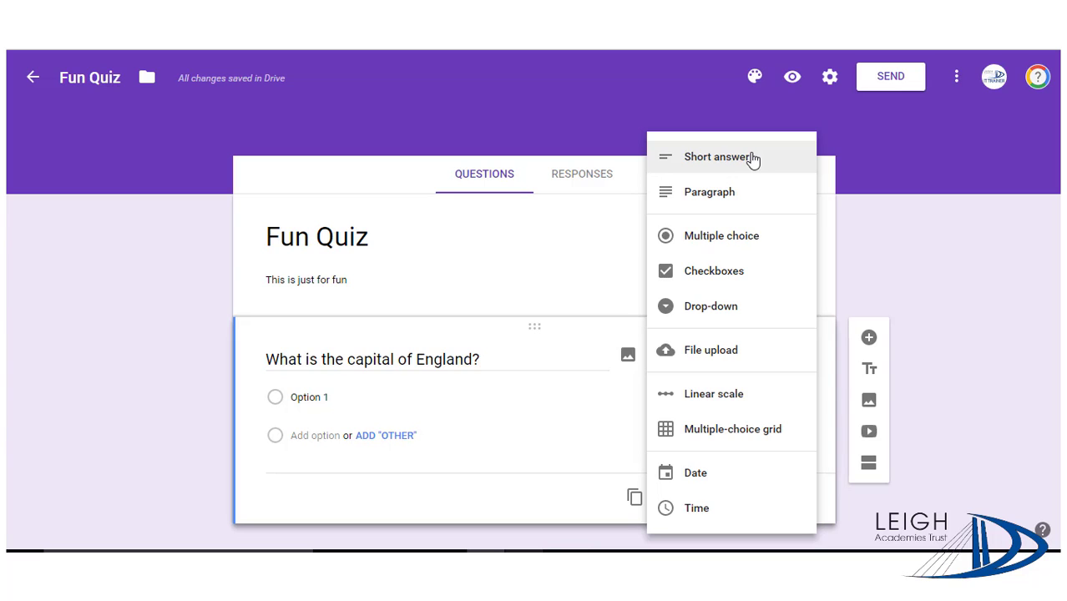
{"action": "left_click", "coordinate": [723, 236]}
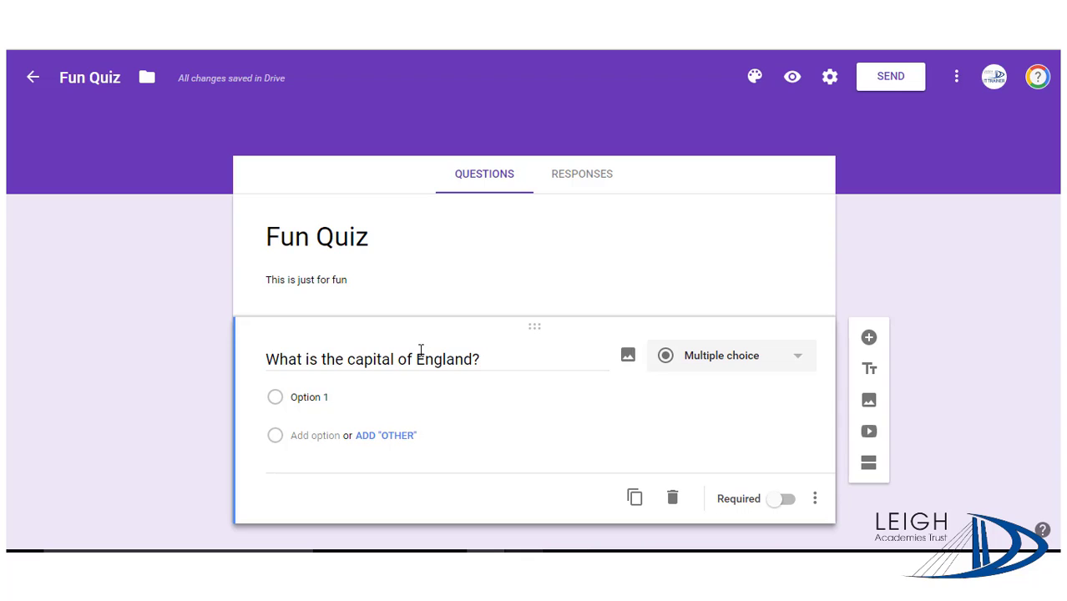
Step: Give the capital question the answer options London, Lisbon and Birmingham, plus an "Other" option
{"action": "left_click", "coordinate": [309, 398]}
{"action": "type", "text": "Londond"}
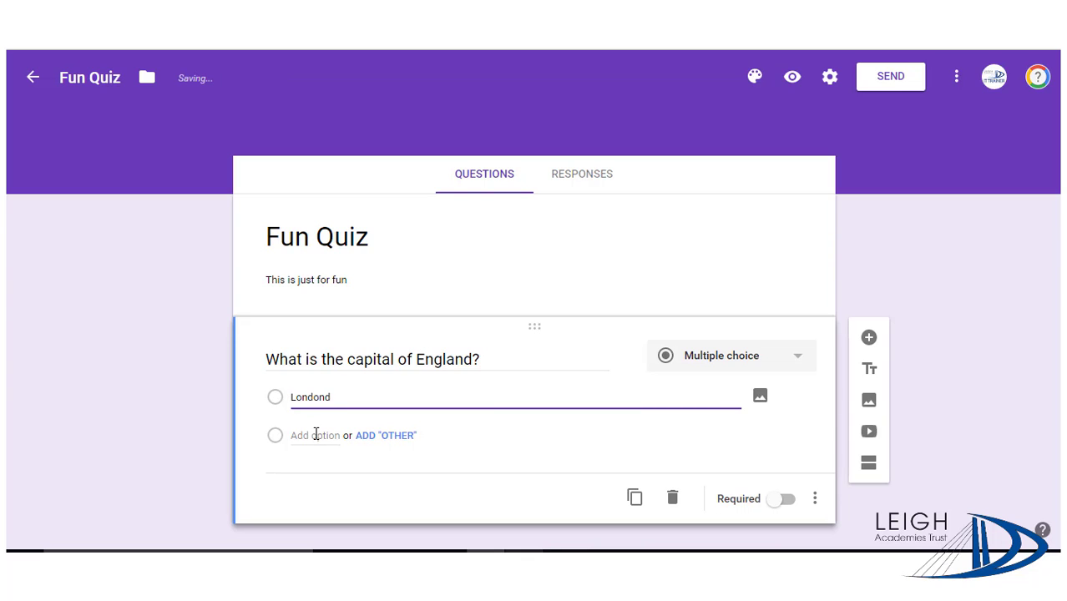
{"action": "left_click", "coordinate": [315, 435]}
{"action": "type", "text": "Lisbon"}
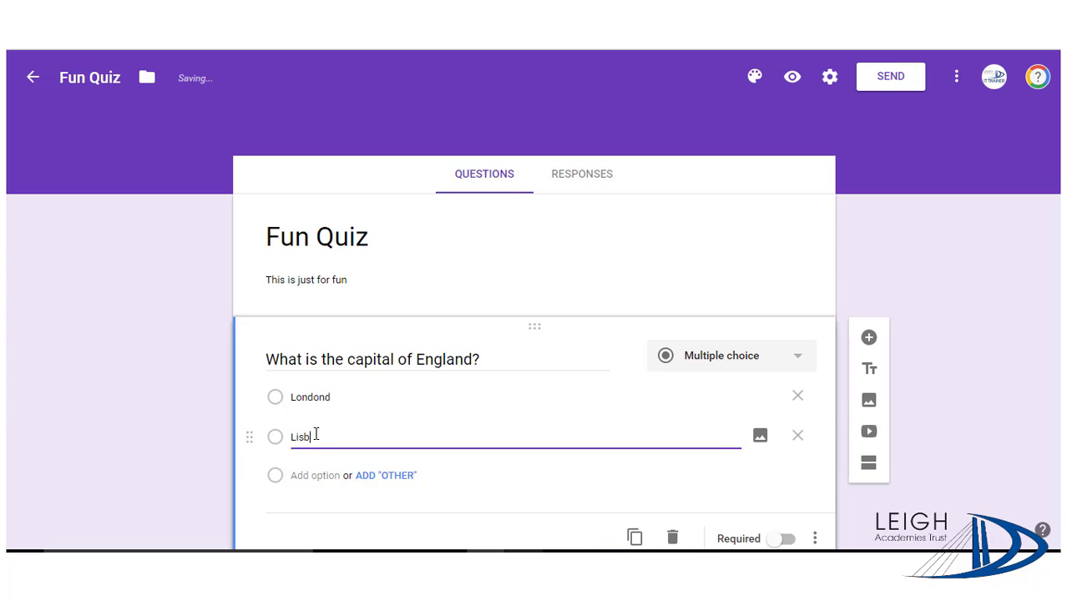
{"action": "left_click", "coordinate": [316, 473]}
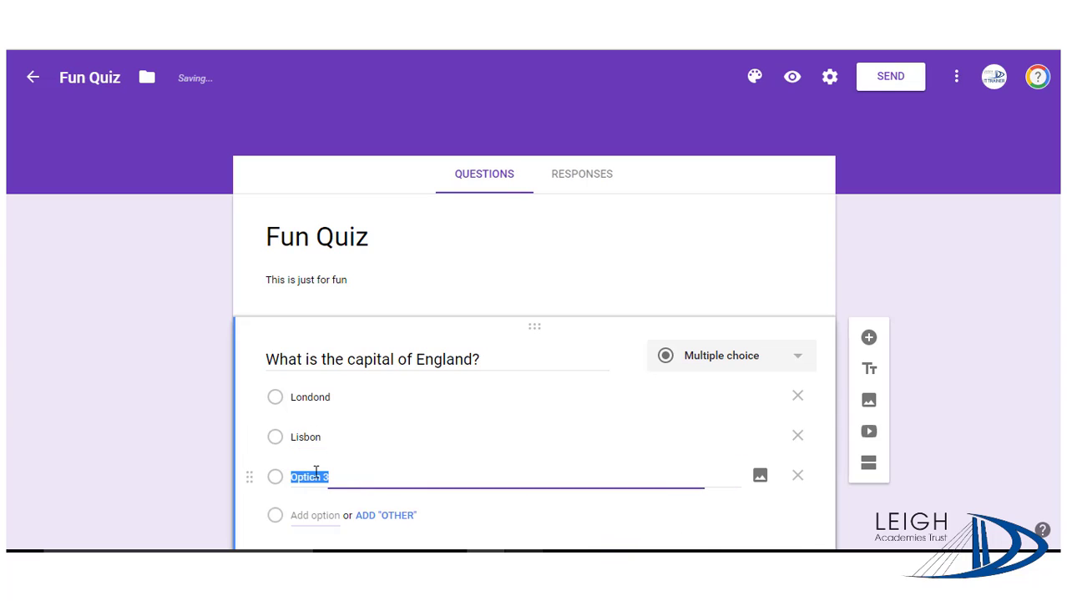
{"action": "type", "text": "Birmingham"}
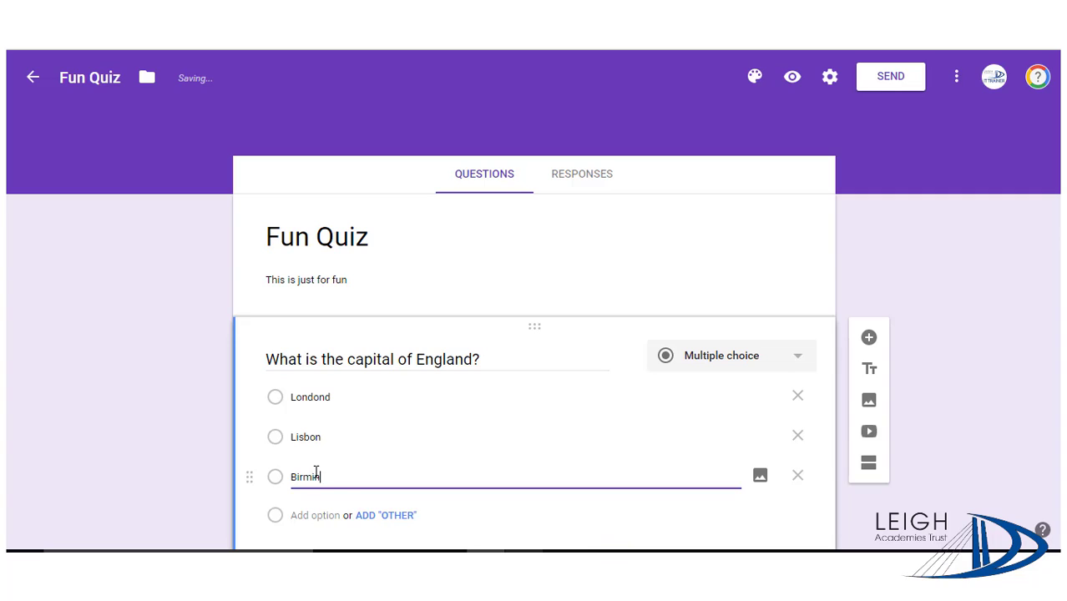
{"action": "left_click", "coordinate": [378, 519]}
{"action": "scroll", "coordinate": [442, 509], "scroll_direction": "down", "scroll_amount": 1}
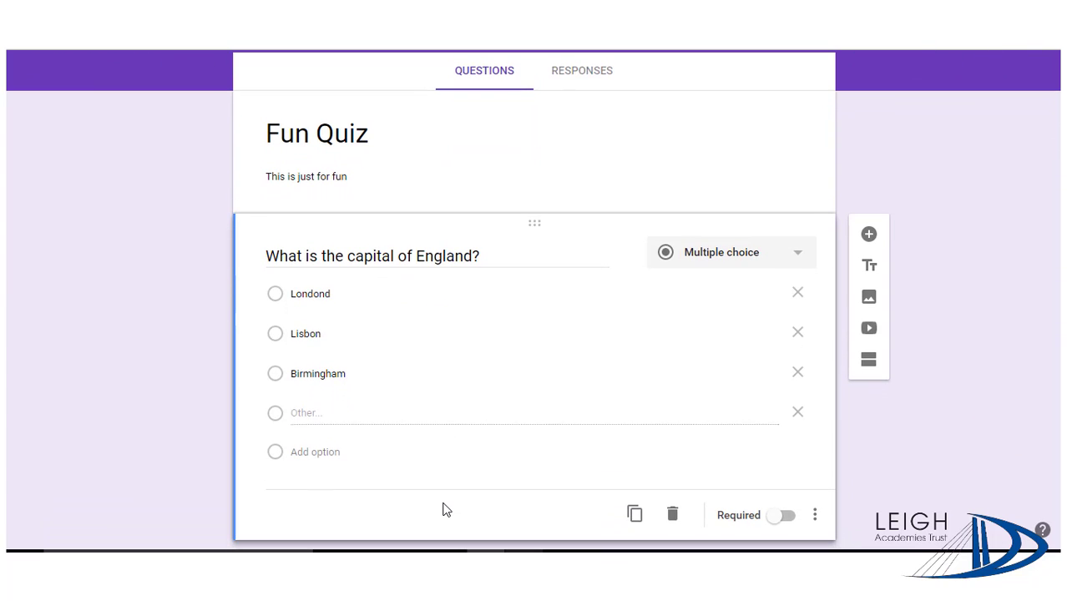
{"action": "left_click", "coordinate": [350, 298]}
{"action": "left_click", "coordinate": [349, 298]}
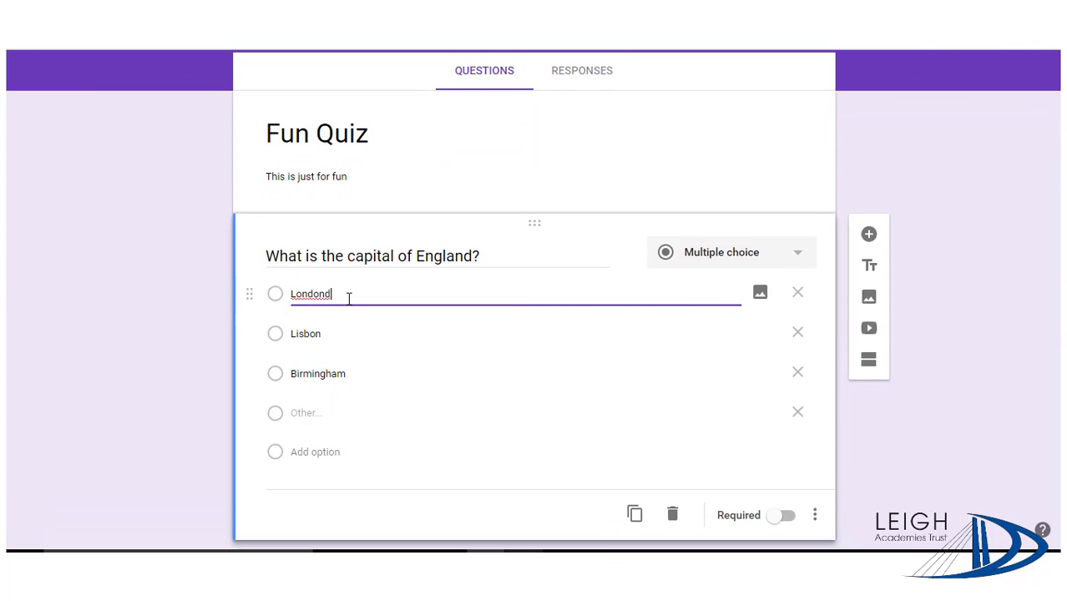
{"action": "key", "text": "BackSpace"}
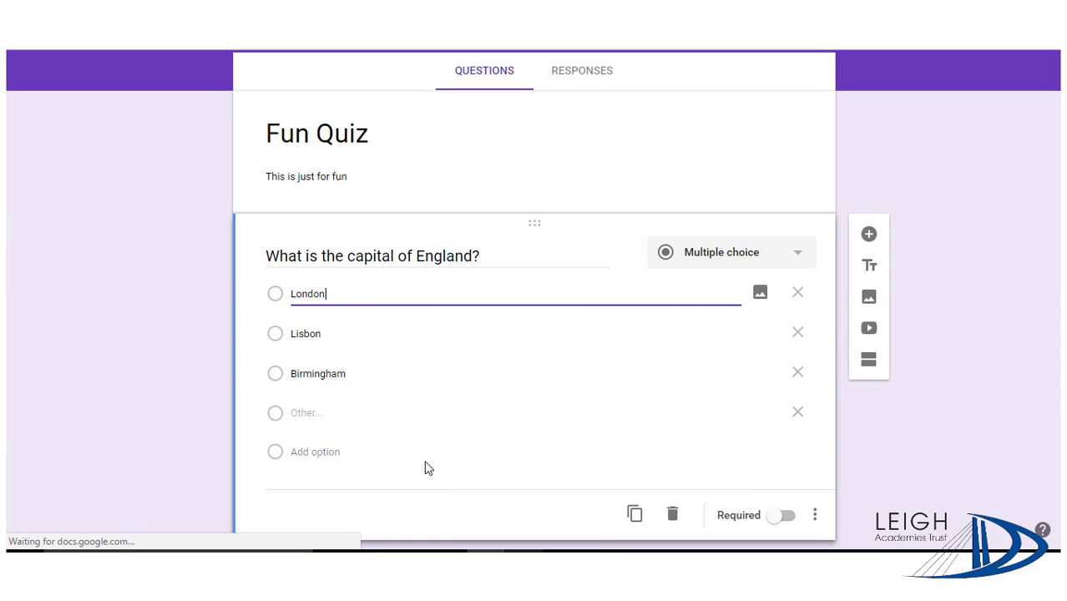
{"action": "left_click", "coordinate": [673, 470]}
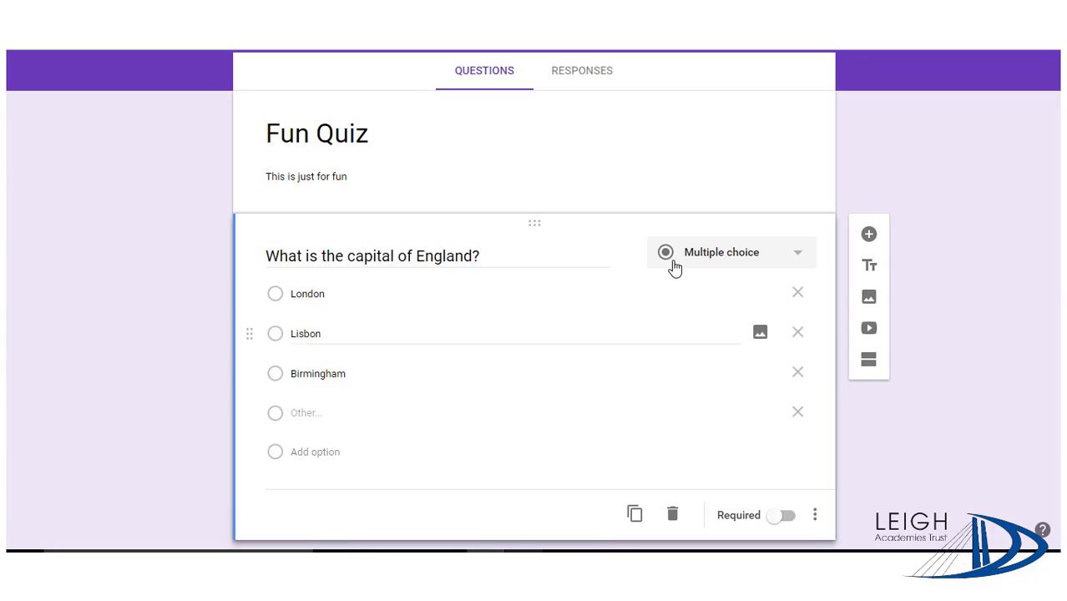
Step: Make the capital question required and give it the description "You should know this!"
{"action": "left_click", "coordinate": [774, 519]}
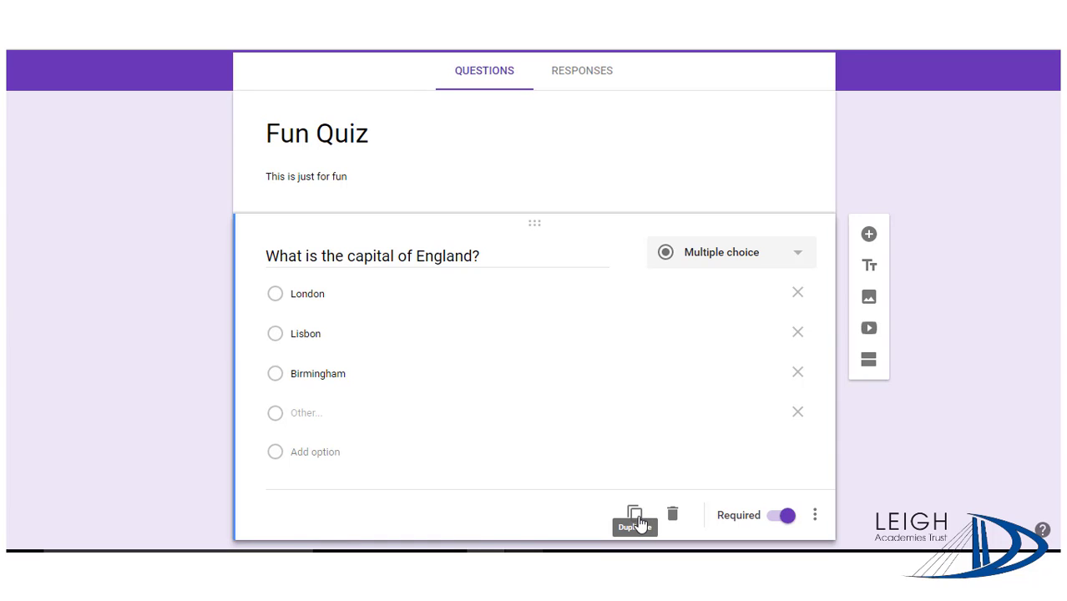
{"action": "left_click", "coordinate": [816, 518]}
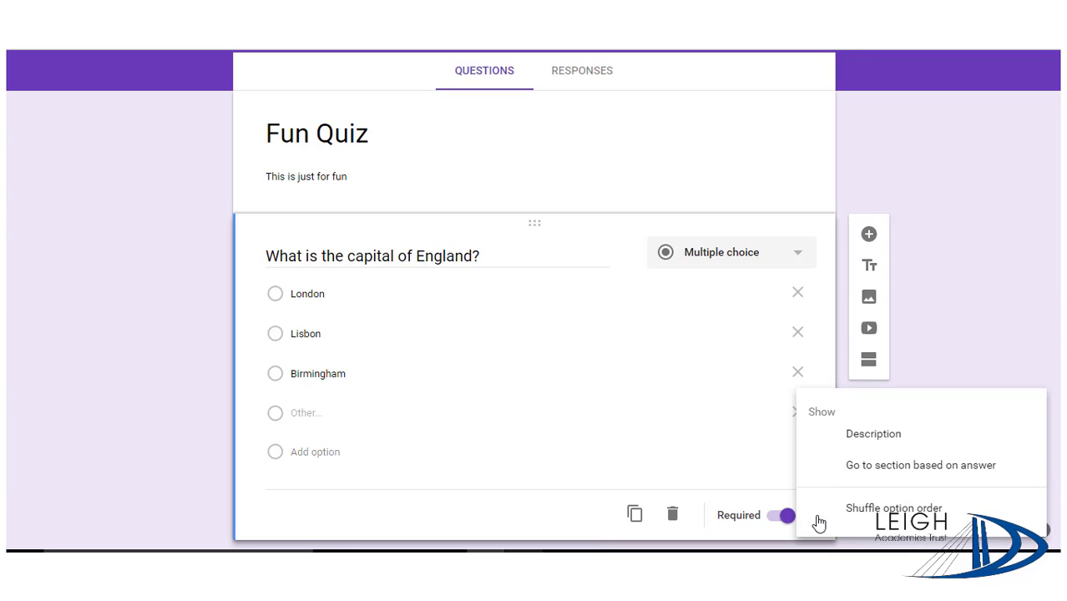
{"action": "left_click", "coordinate": [869, 445]}
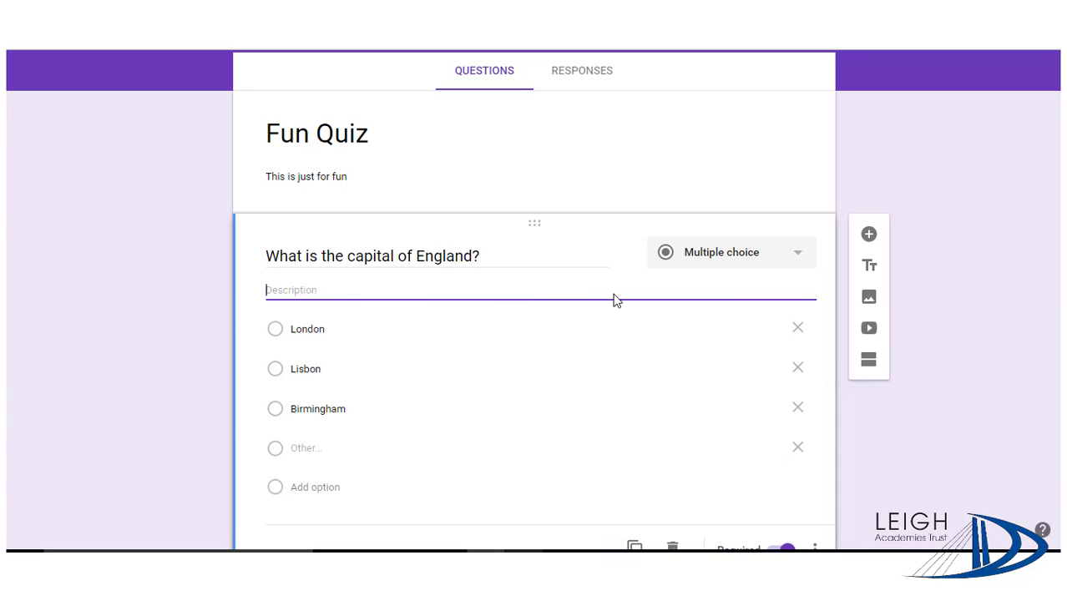
{"action": "type", "text": "You "}
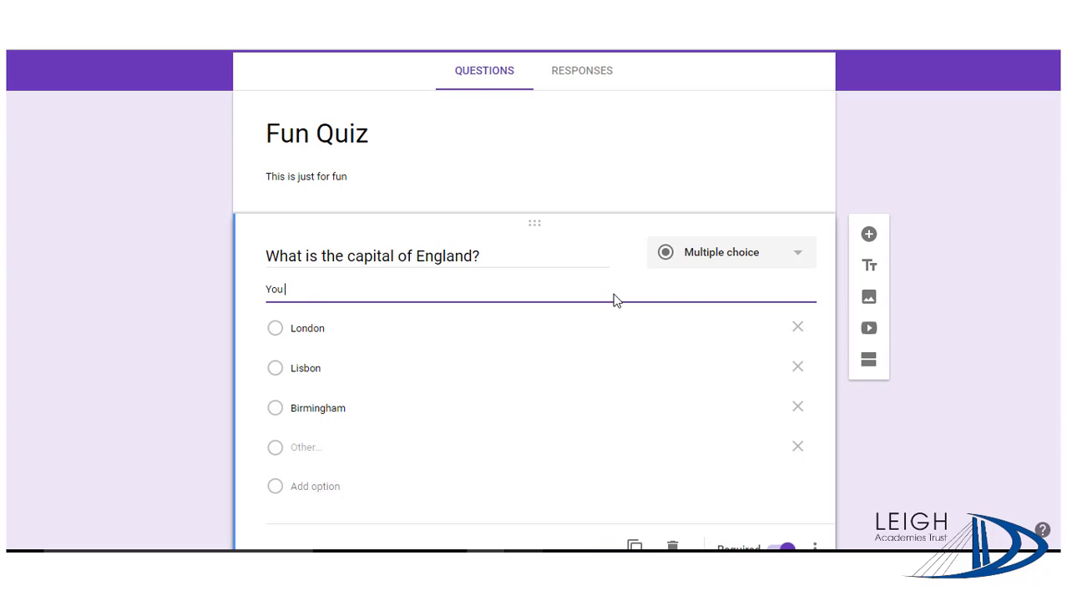
{"action": "type", "text": "should know this!"}
{"action": "left_click", "coordinate": [814, 547]}
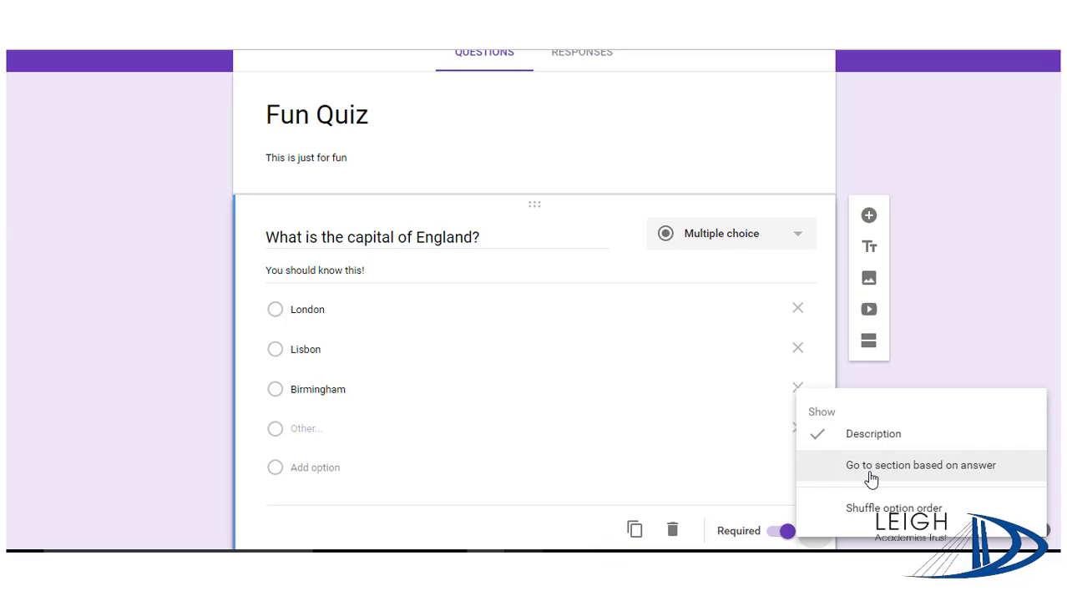
{"action": "left_click", "coordinate": [804, 273]}
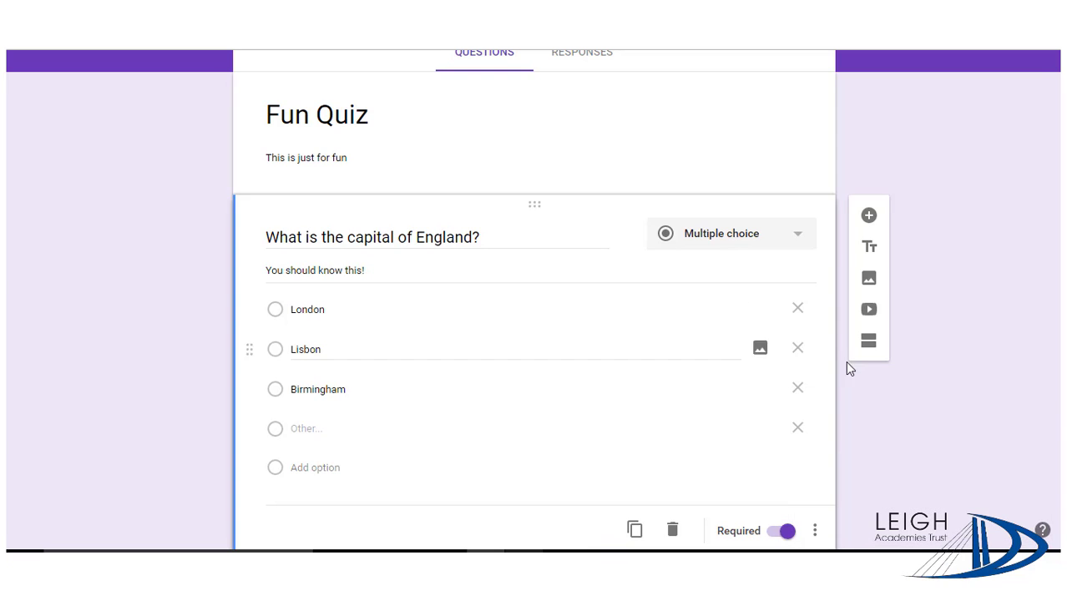
Step: Add a second question reading "What is this flag called?" below the capital question
{"action": "left_click", "coordinate": [869, 217]}
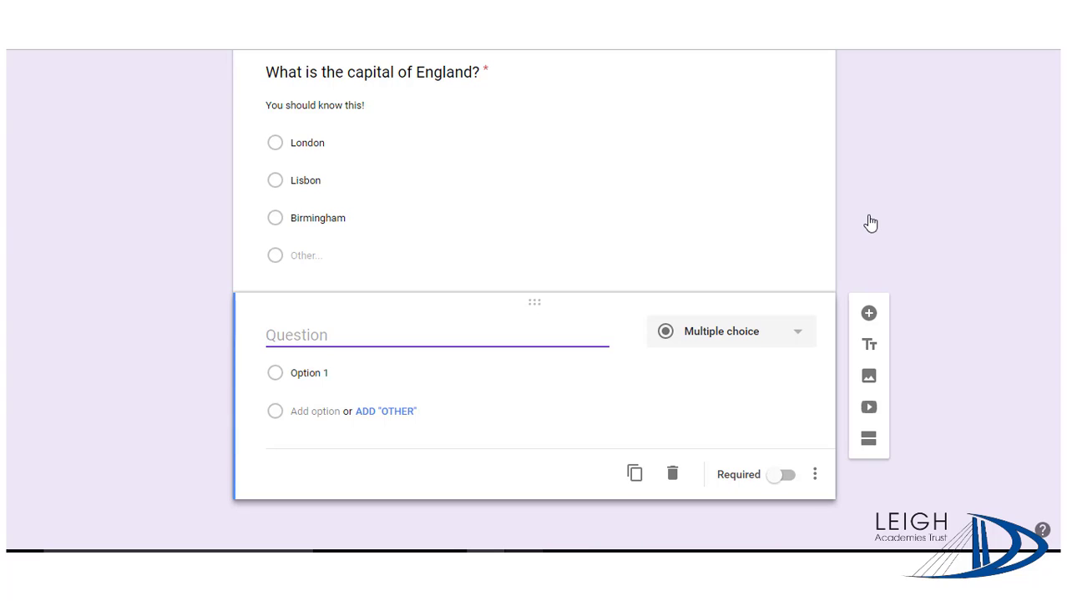
{"action": "type", "text": "What "}
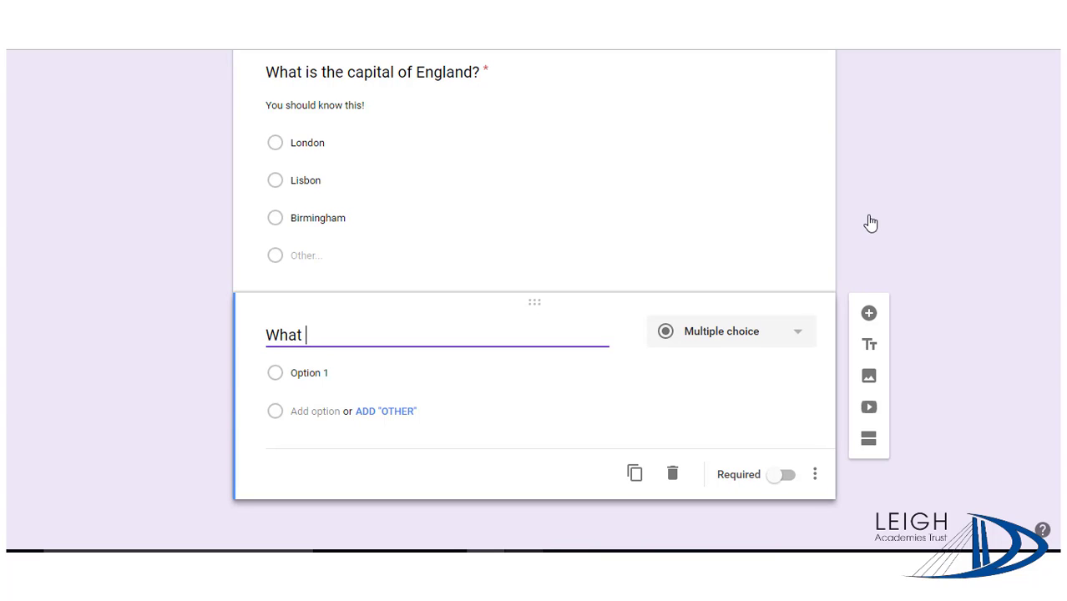
{"action": "type", "text": "is this flag called"}
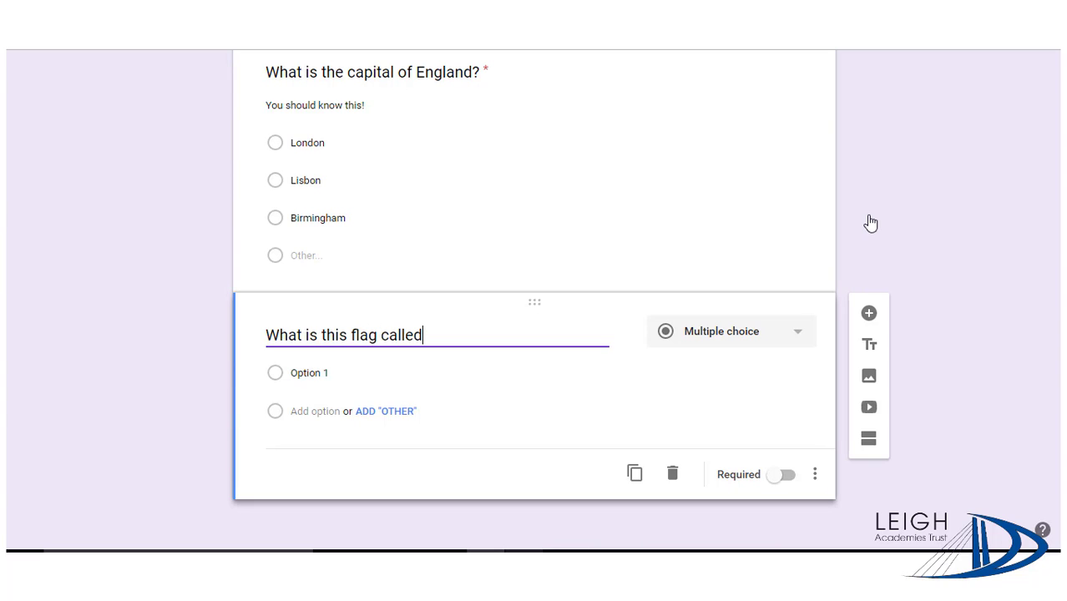
{"action": "type", "text": "?"}
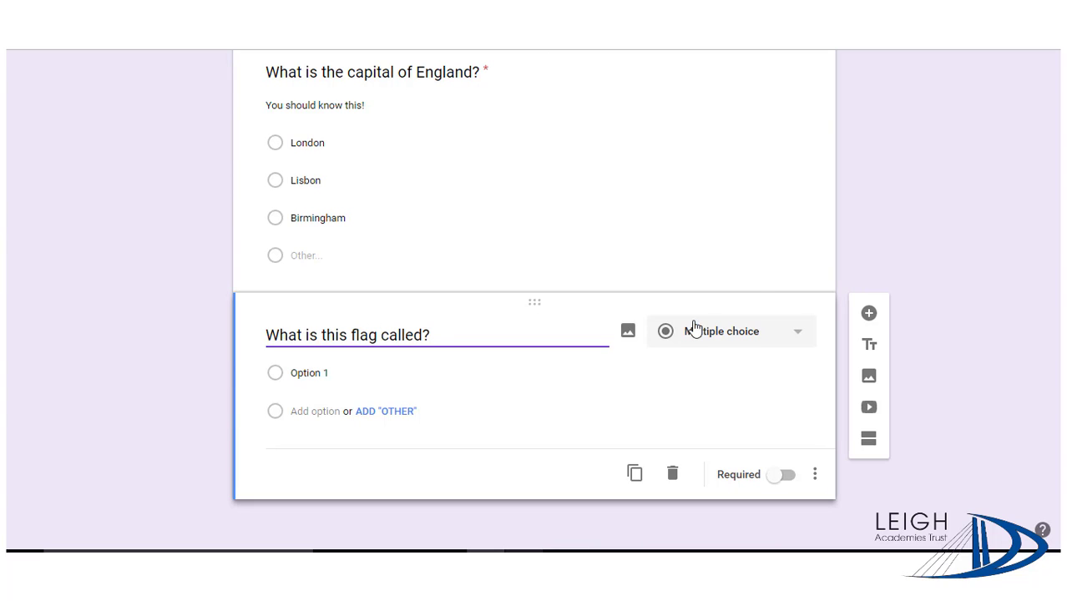
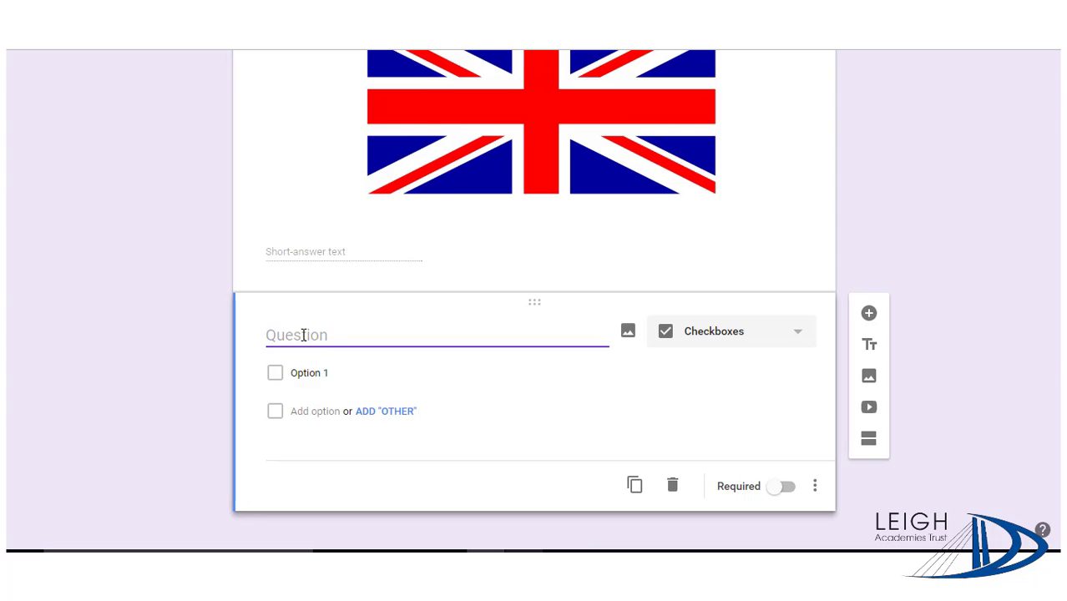
Step: Enter "Which of these are part of Great Britain?" as the text of the checkboxes question
{"action": "type", "text": "Which of t"}
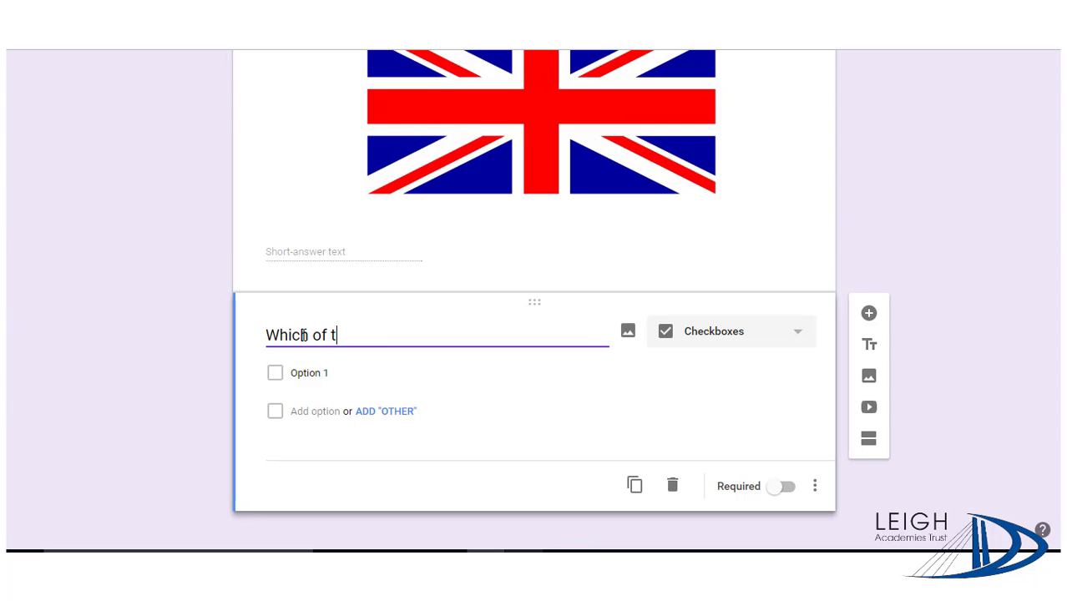
{"action": "type", "text": "hese are part of the"}
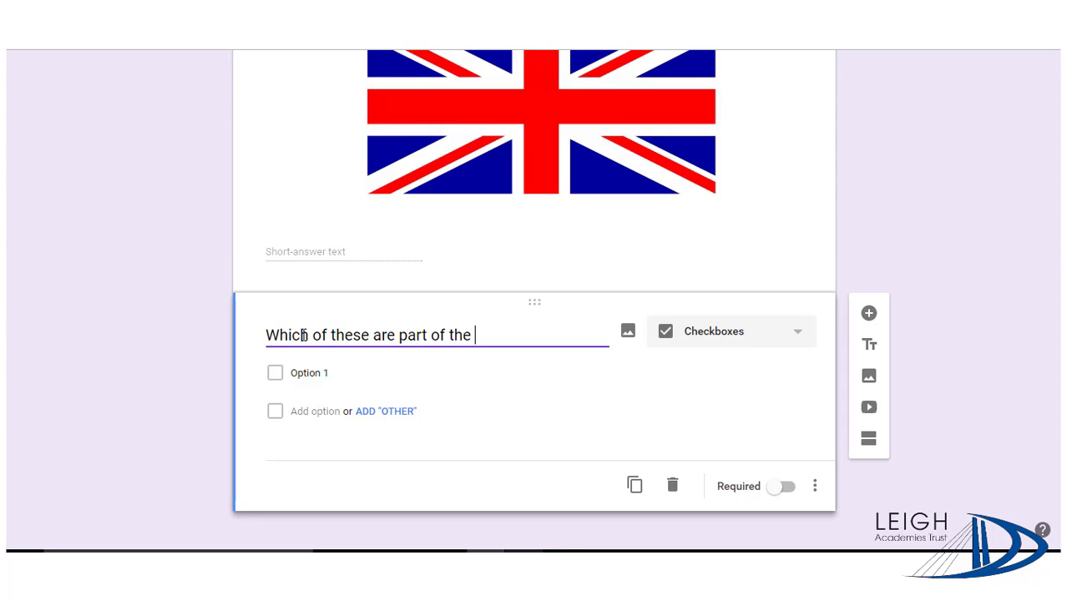
{"action": "key", "text": "BackSpace"}
{"action": "key", "text": "BackSpace"}
{"action": "key", "text": "BackSpace"}
{"action": "type", "text": "Great Britain?"}
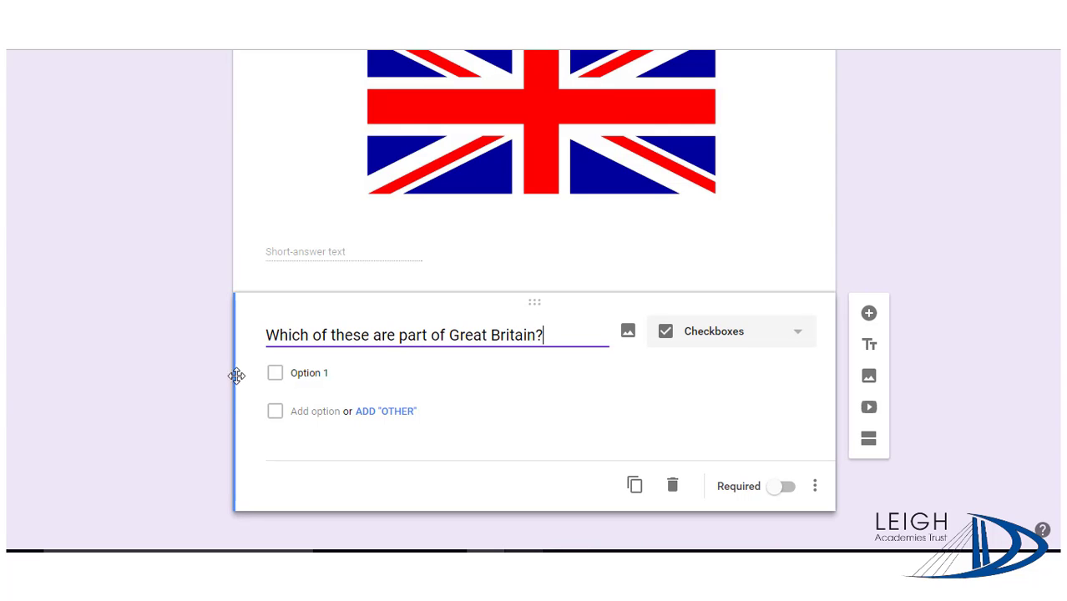
Step: Give the Great Britain question the checkbox options Wales, England, Ireland, France, Scotland and Northern Ireland
{"action": "left_click", "coordinate": [303, 375]}
{"action": "type", "text": "Wales"}
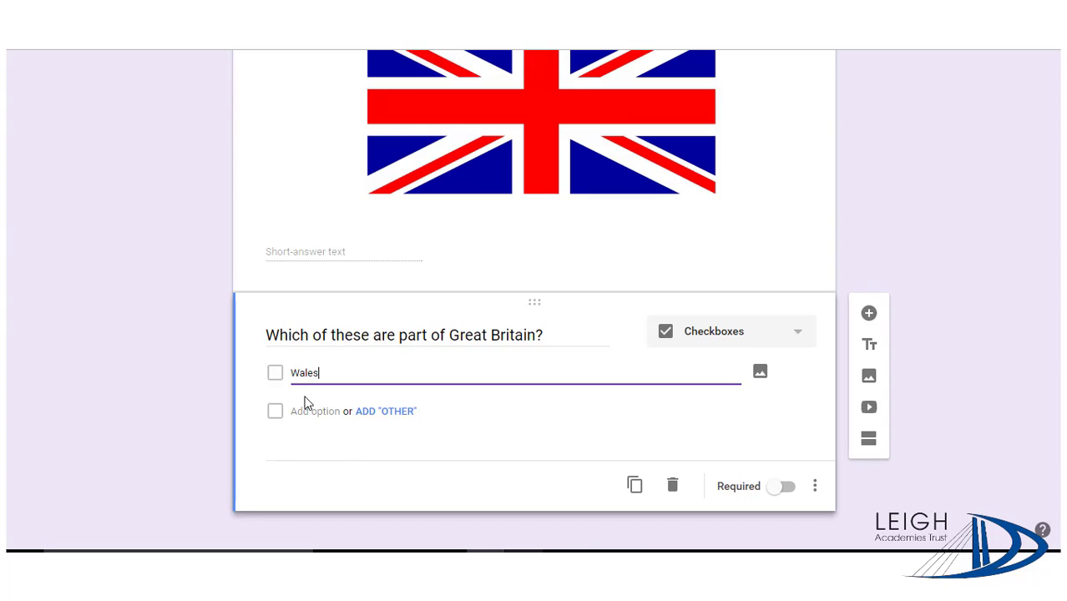
{"action": "left_click", "coordinate": [305, 410]}
{"action": "type", "text": "England"}
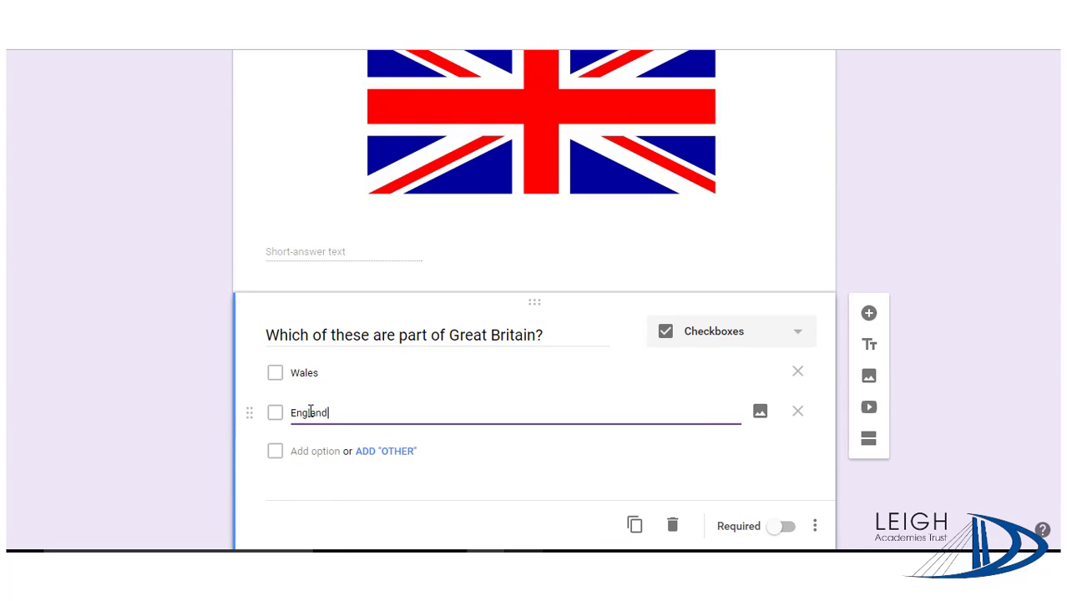
{"action": "left_click", "coordinate": [309, 451]}
{"action": "type", "text": "Ireland"}
{"action": "left_click", "coordinate": [309, 491]}
{"action": "type", "text": "France"}
{"action": "left_click", "coordinate": [308, 531]}
{"action": "type", "text": "Scotland"}
{"action": "key", "text": "Return"}
{"action": "type", "text": "Northern Irelan"}
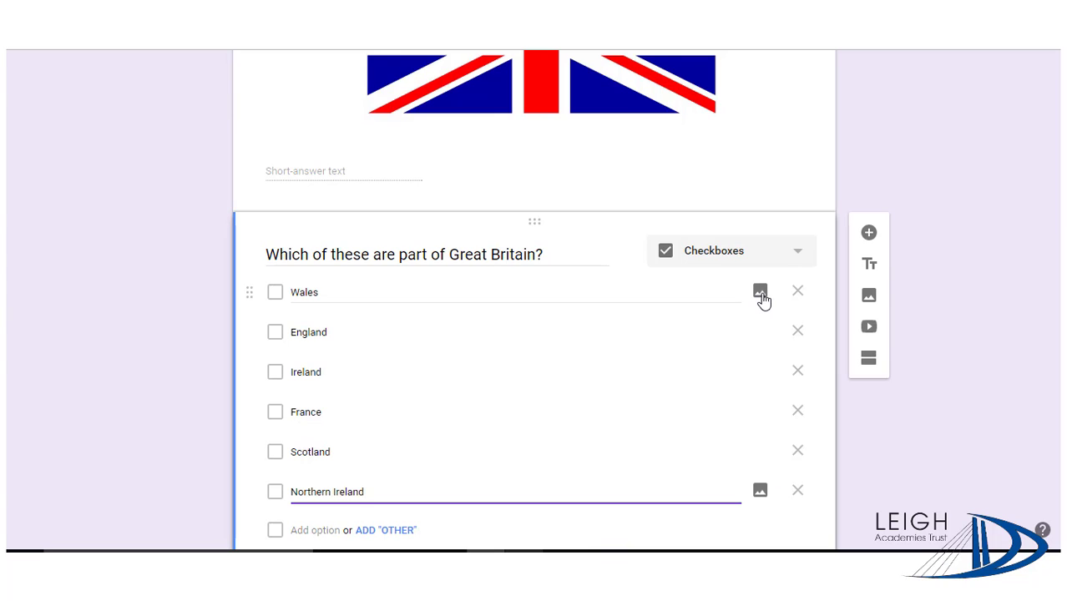
Step: Search Google images for "wales" and insert the first Welsh flag picture under the Wales option
{"action": "left_click", "coordinate": [760, 292]}
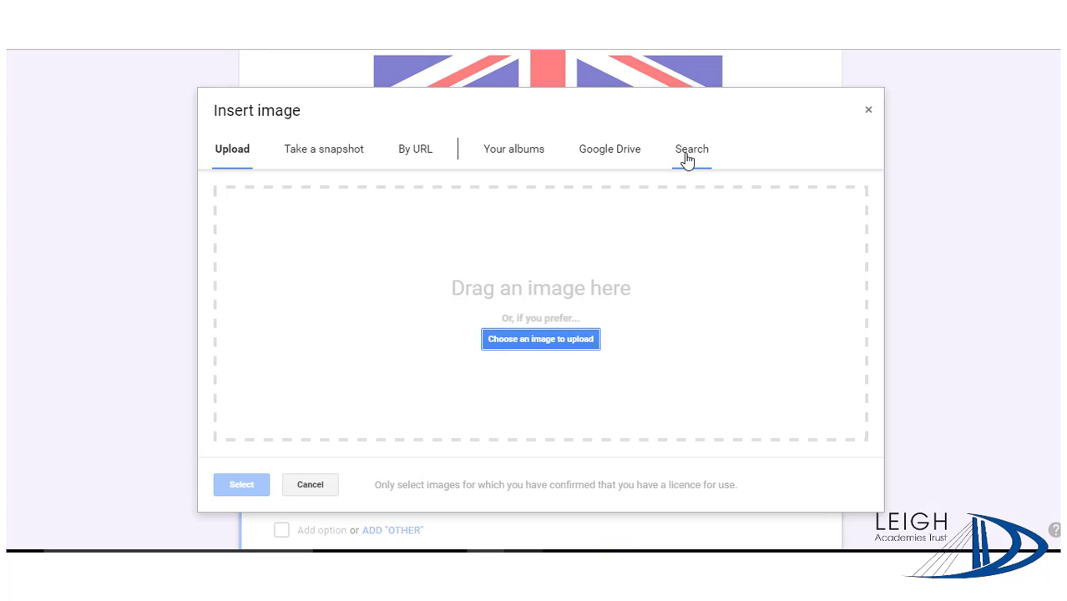
{"action": "left_click", "coordinate": [686, 155]}
{"action": "type", "text": "wales"}
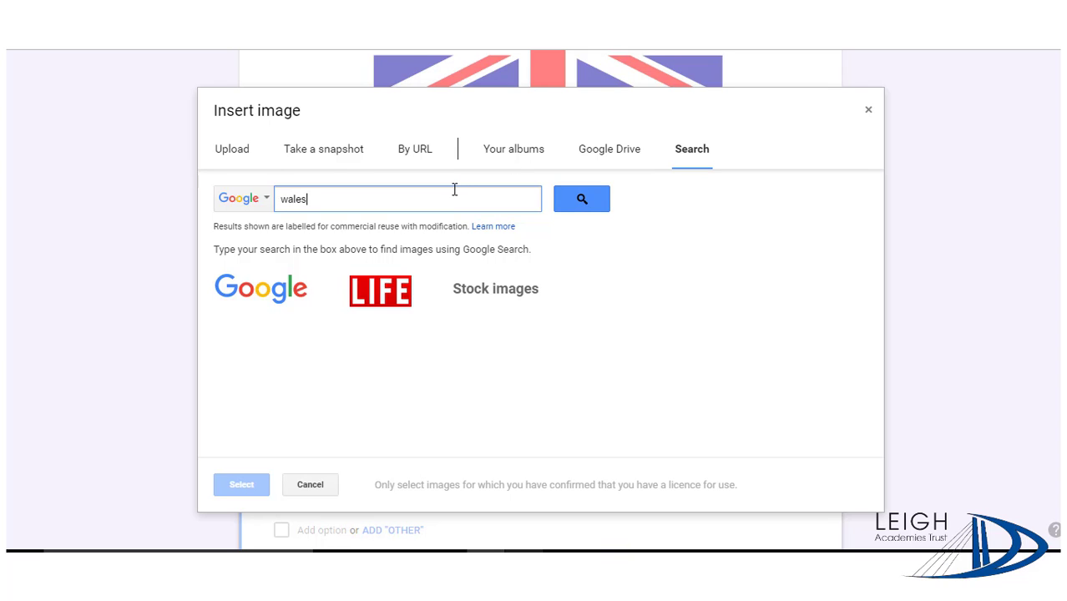
{"action": "key", "text": "Return"}
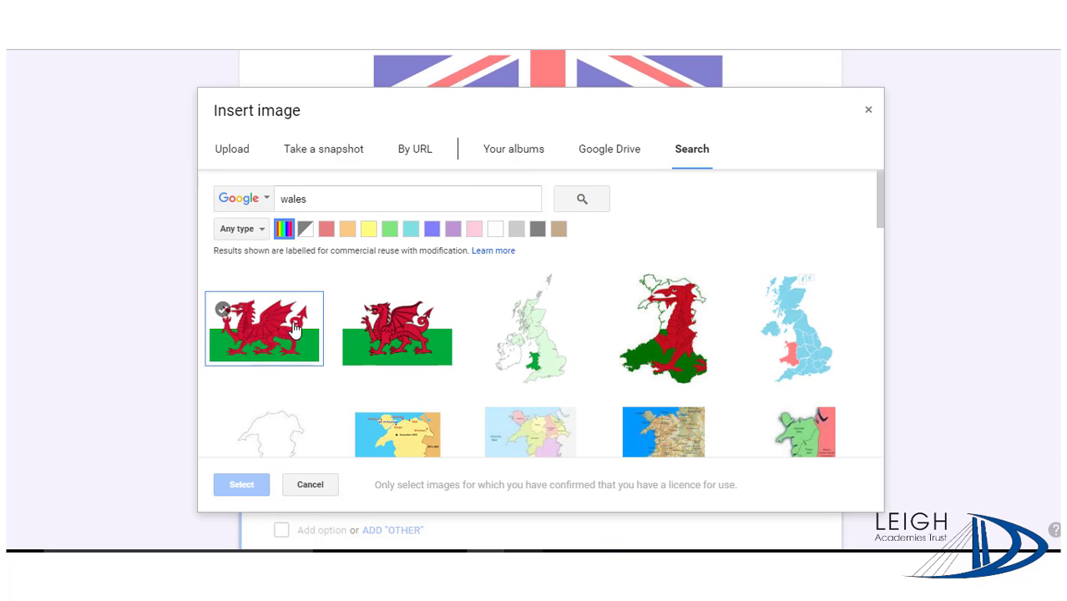
{"action": "left_click", "coordinate": [280, 333]}
{"action": "left_click", "coordinate": [241, 484]}
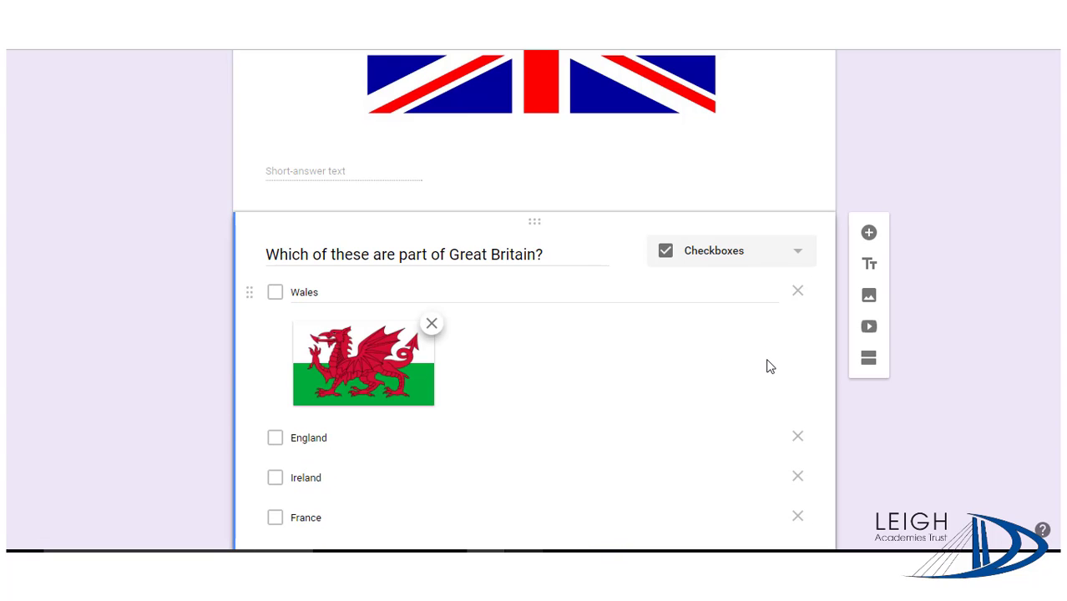
Step: Add a Drop-down question reading "Who is the Prime Minister?" below the Great Britain question
{"action": "scroll", "coordinate": [869, 447], "scroll_direction": "down", "scroll_amount": 3}
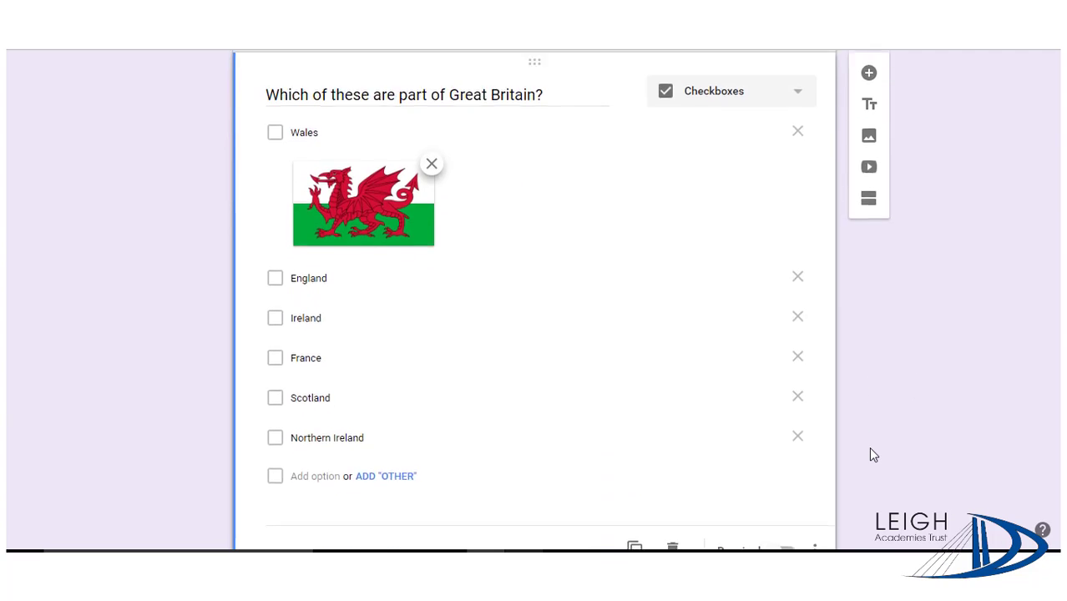
{"action": "scroll", "coordinate": [873, 455], "scroll_direction": "up", "scroll_amount": 3}
{"action": "left_click", "coordinate": [870, 227]}
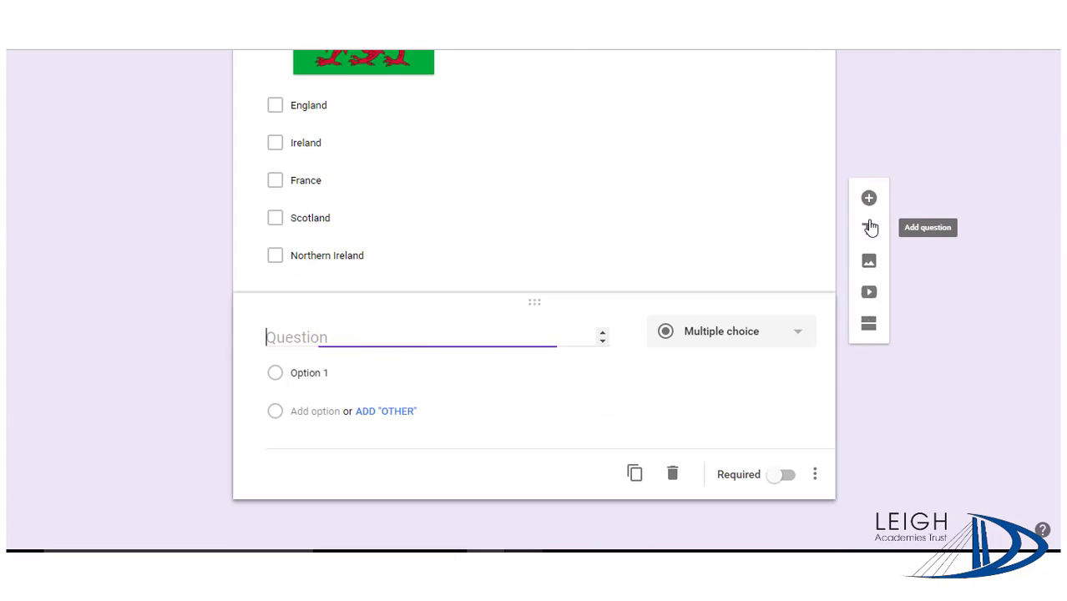
{"action": "left_click", "coordinate": [745, 334]}
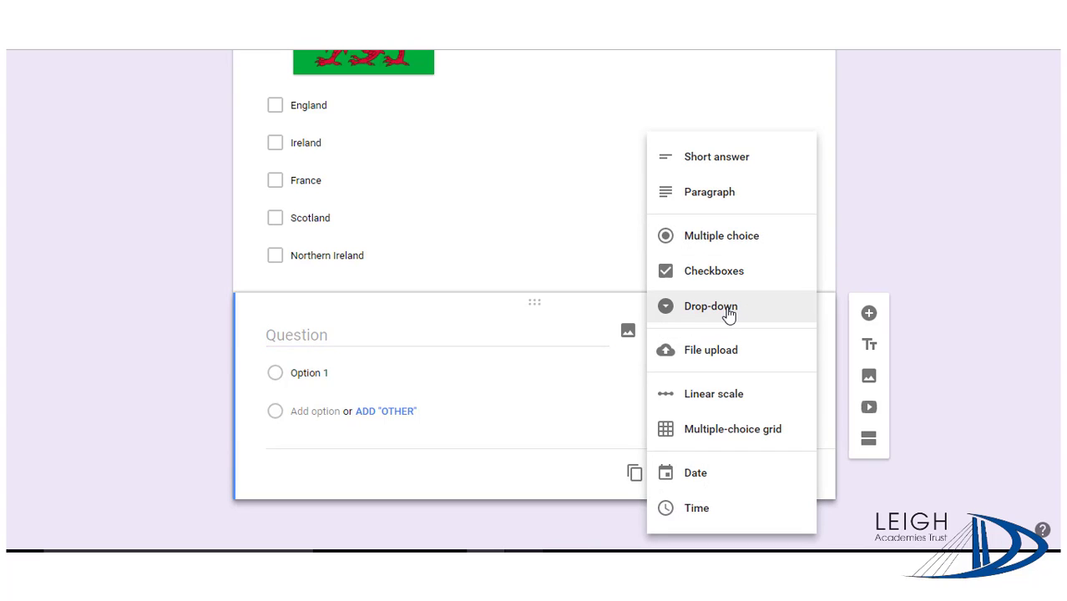
{"action": "left_click", "coordinate": [728, 311]}
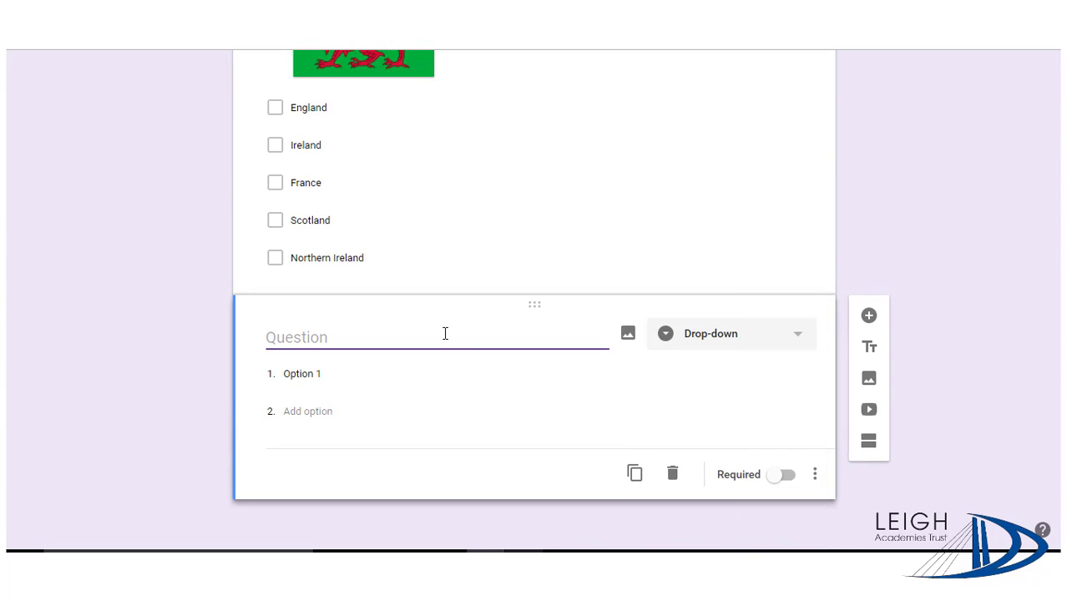
{"action": "type", "text": "Who is the "}
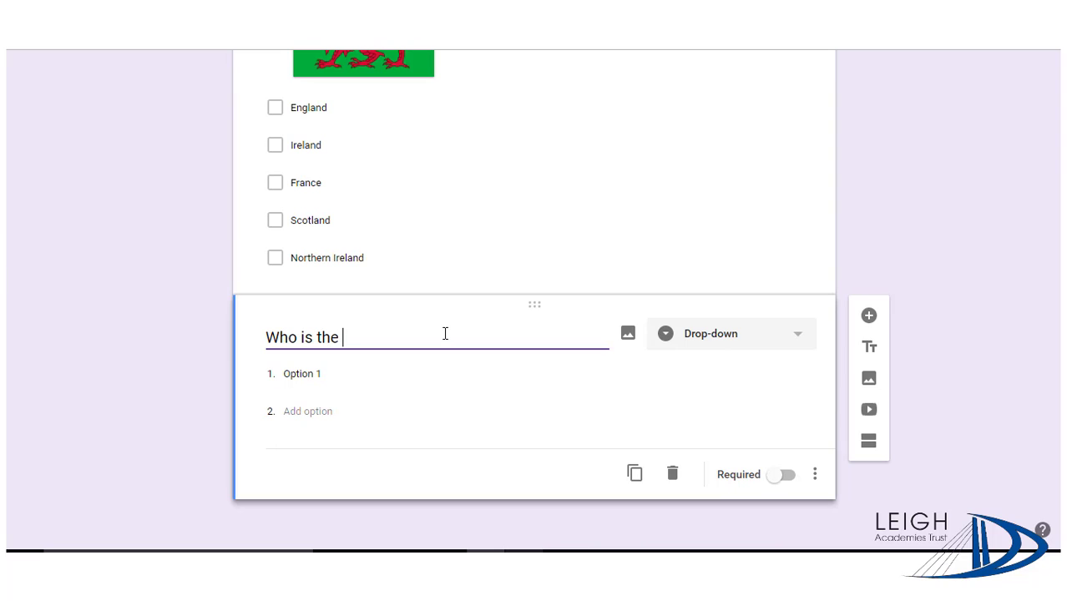
{"action": "type", "text": "Prime Minis"}
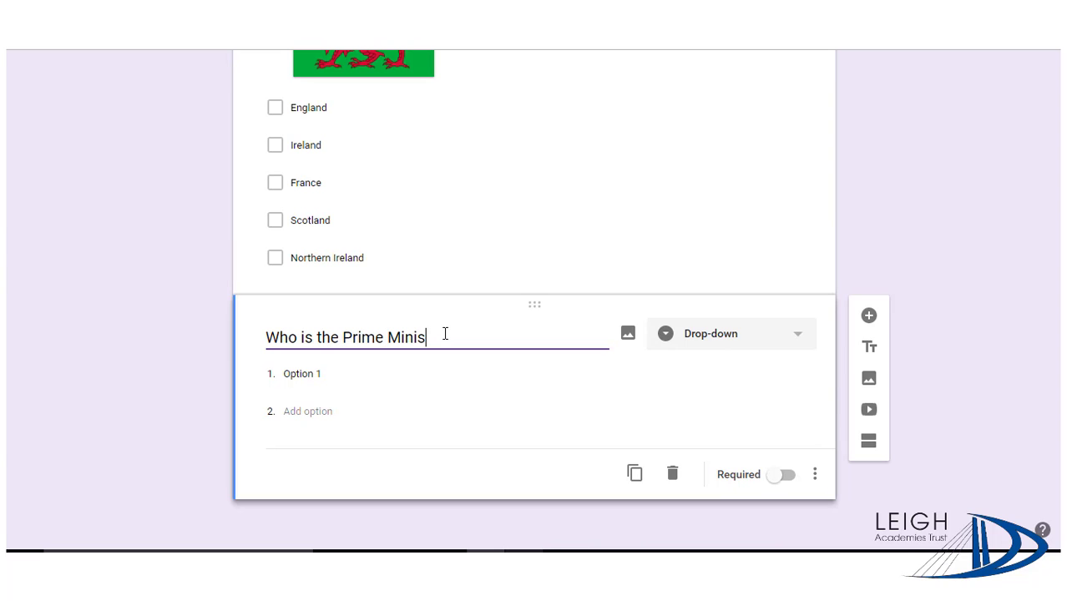
{"action": "type", "text": "ter?"}
Step: Give the Prime Minister question the options Gordon Brown, Tony Blair and Teresa May
{"action": "left_click", "coordinate": [352, 369]}
{"action": "type", "text": "Gord"}
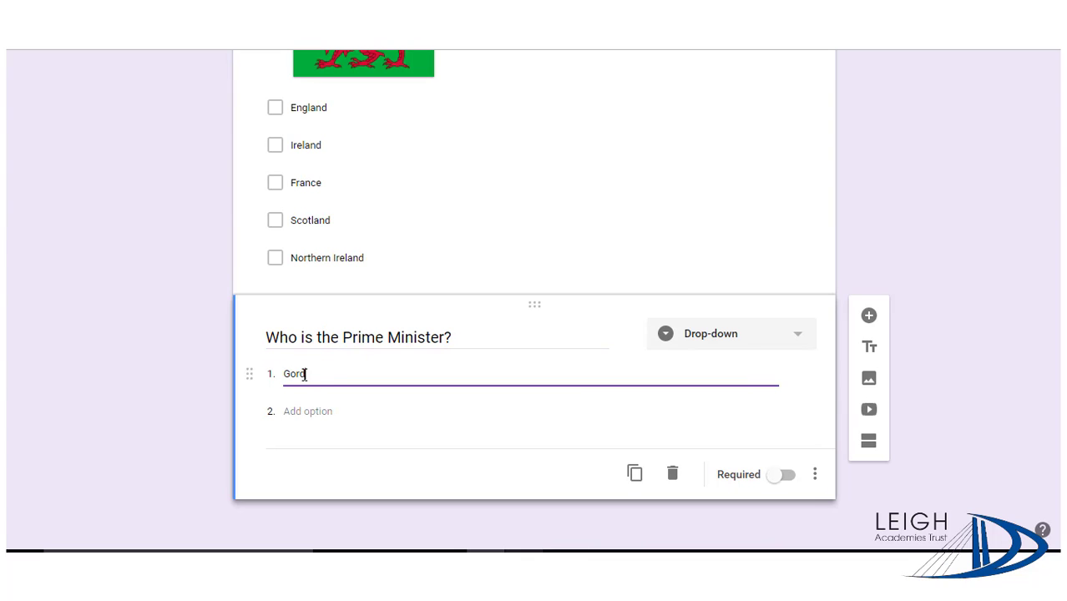
{"action": "type", "text": "on Brown"}
{"action": "left_click", "coordinate": [305, 411]}
{"action": "type", "text": "Tony Blair"}
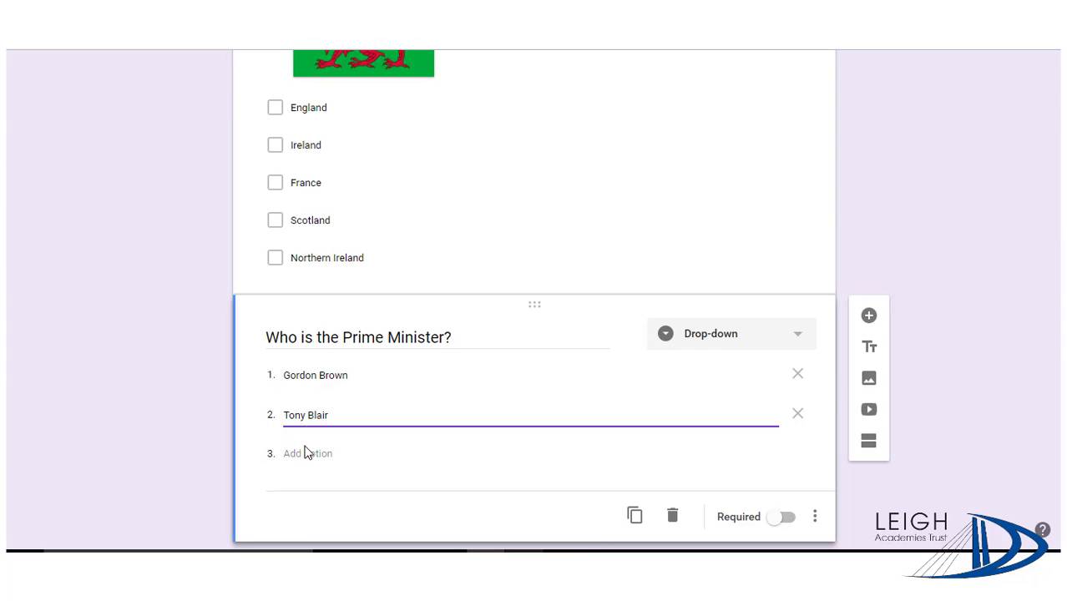
{"action": "left_click", "coordinate": [305, 452]}
{"action": "type", "text": "Teresa May"}
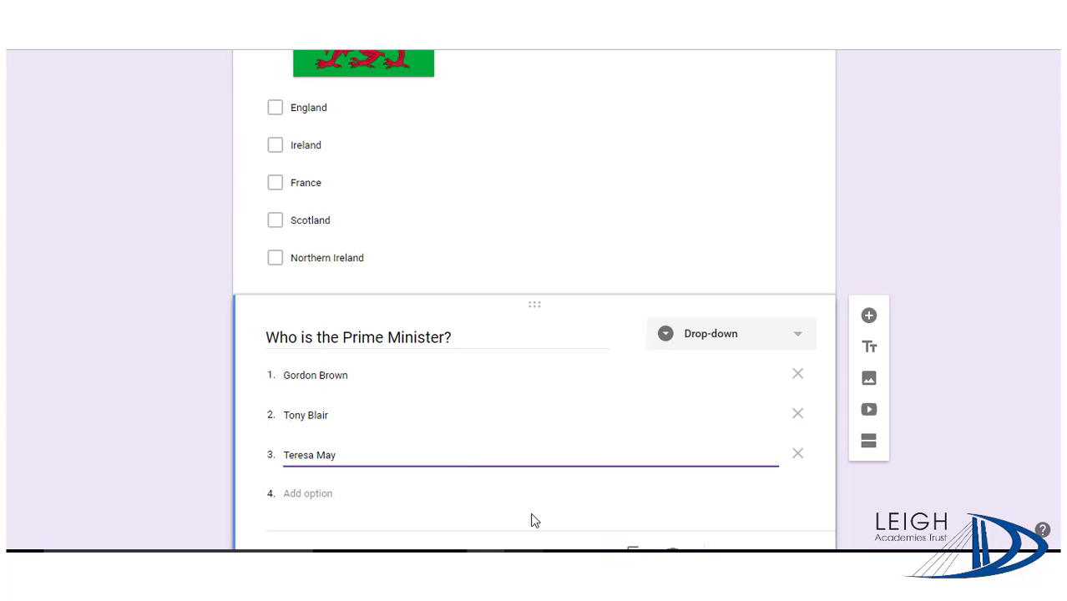
{"action": "left_click", "coordinate": [829, 491]}
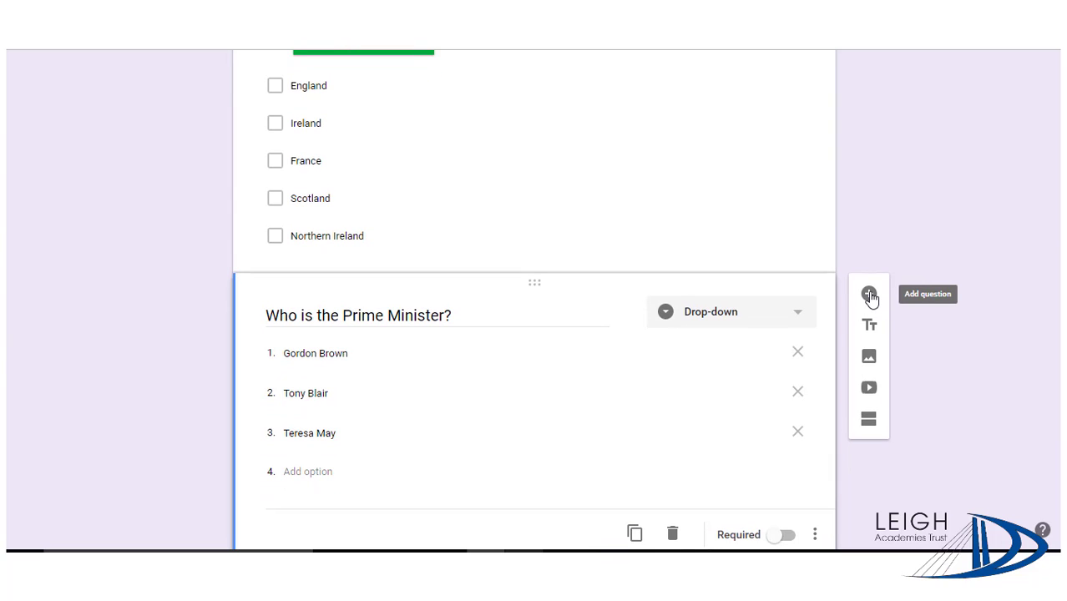
Step: Add a File upload question reading "Submit your homework on the Britain", accepting that respondents upload files to Drive
{"action": "left_click", "coordinate": [869, 294]}
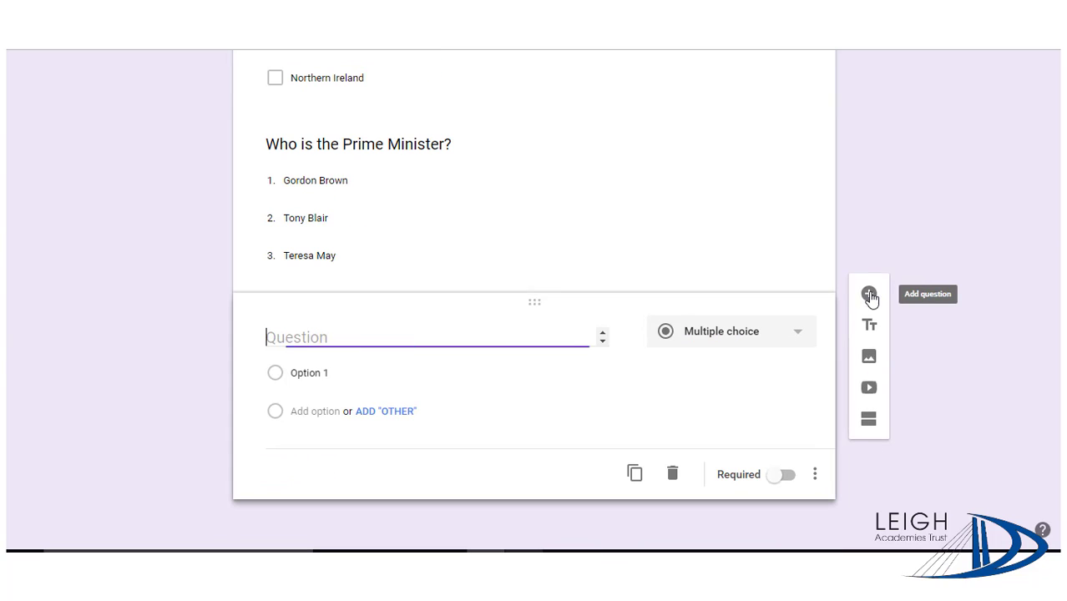
{"action": "left_click", "coordinate": [724, 338]}
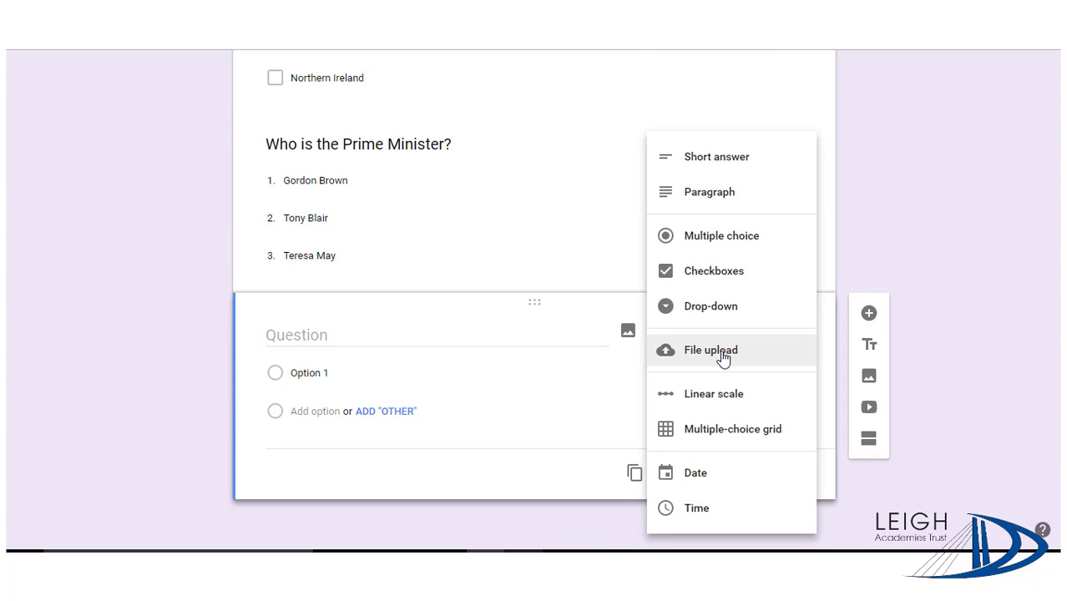
{"action": "left_click", "coordinate": [723, 353]}
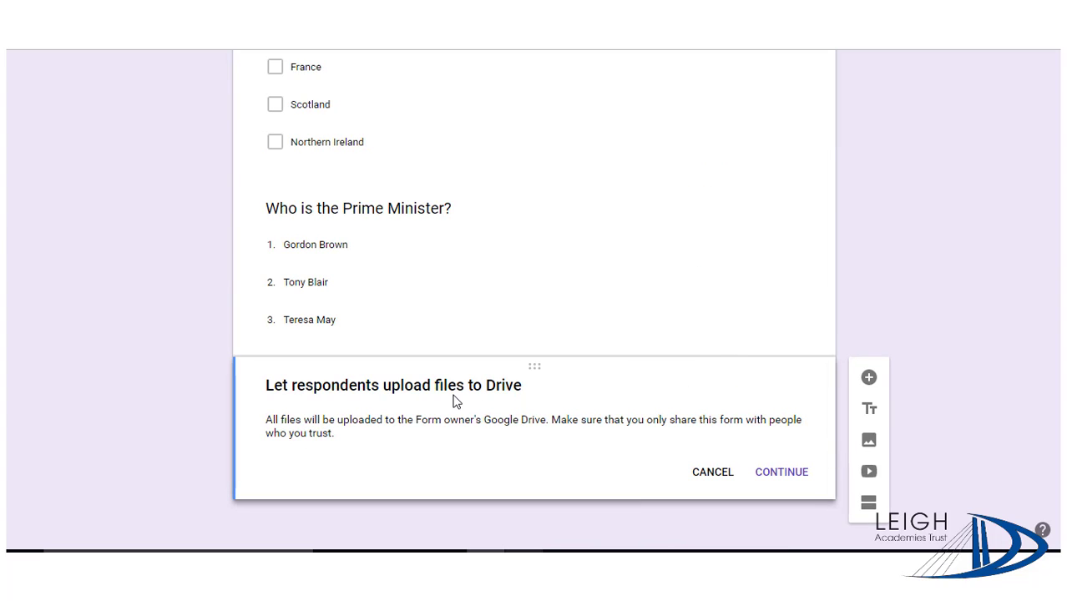
{"action": "left_click", "coordinate": [789, 472]}
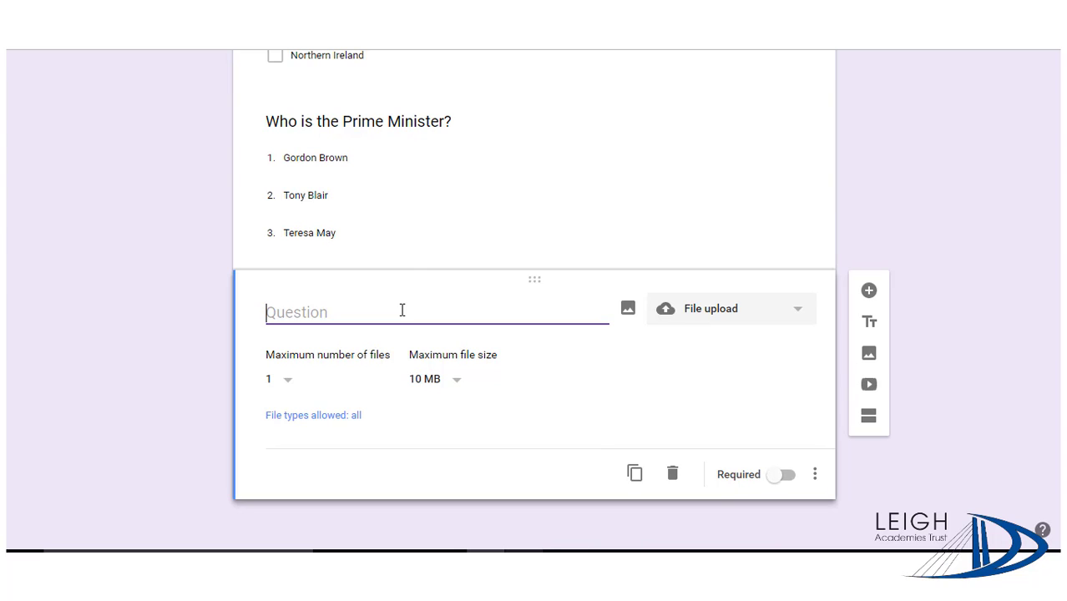
{"action": "type", "text": "Subm"}
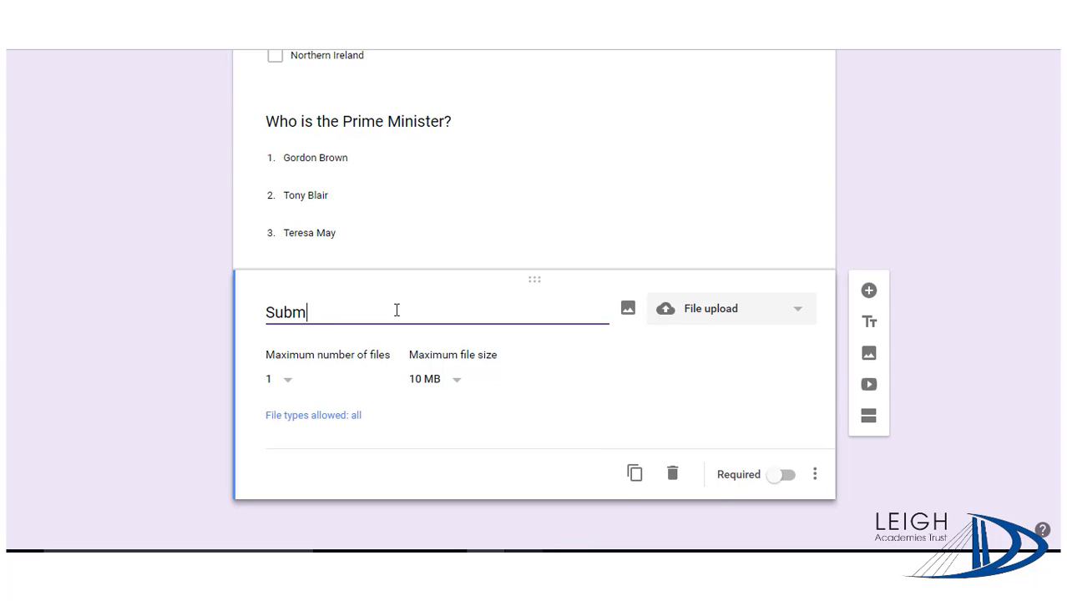
{"action": "type", "text": "it your homework o"}
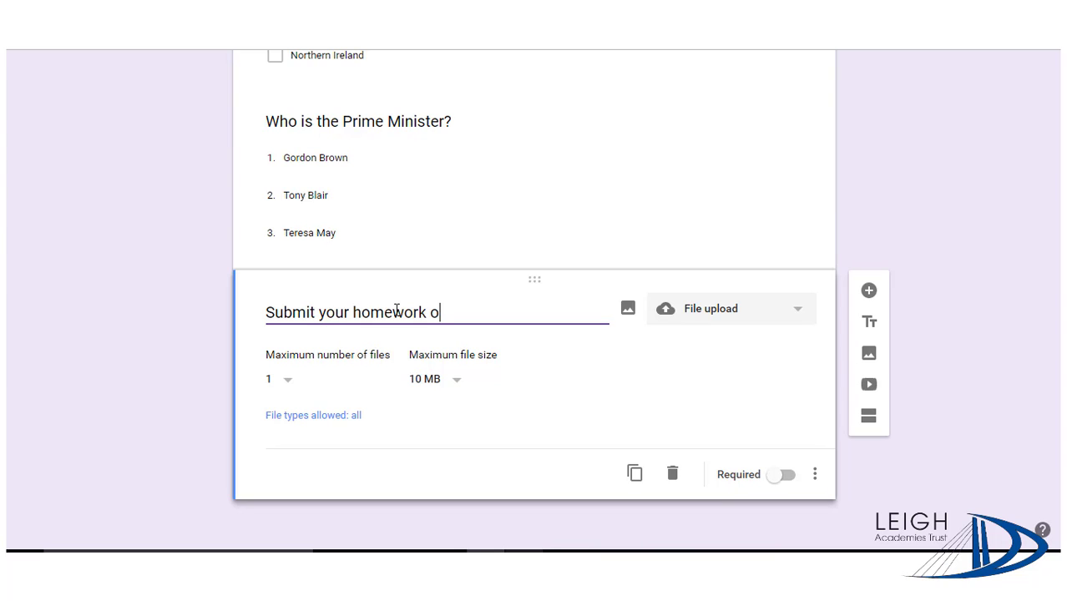
{"action": "type", "text": "n the Britain"}
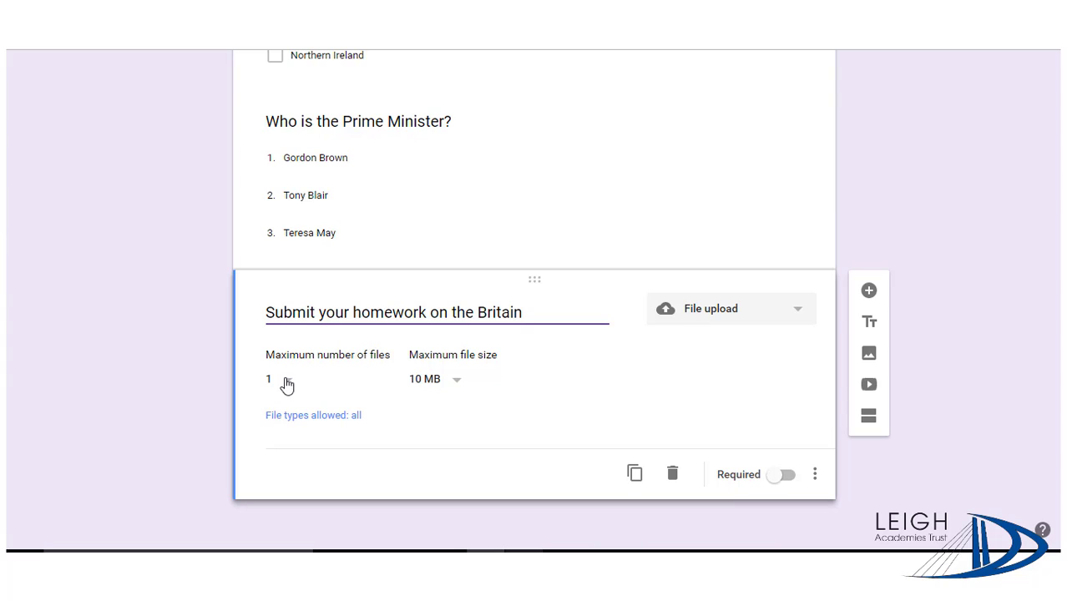
Step: Apply the Allow all files setting to the homework upload question and make the question required
{"action": "left_click", "coordinate": [430, 388]}
{"action": "left_click", "coordinate": [445, 387]}
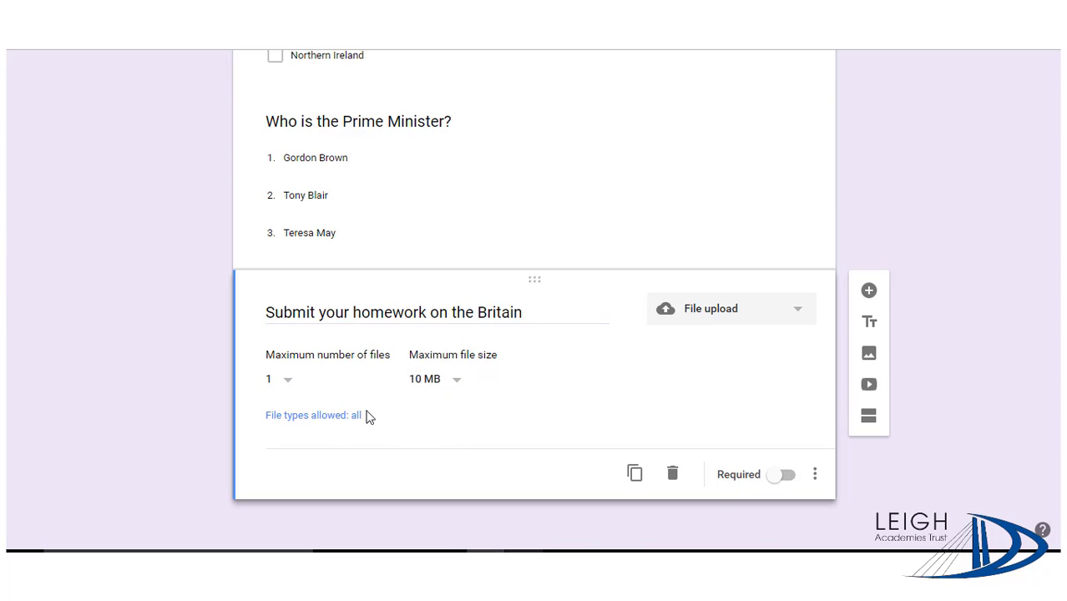
{"action": "left_click", "coordinate": [333, 422]}
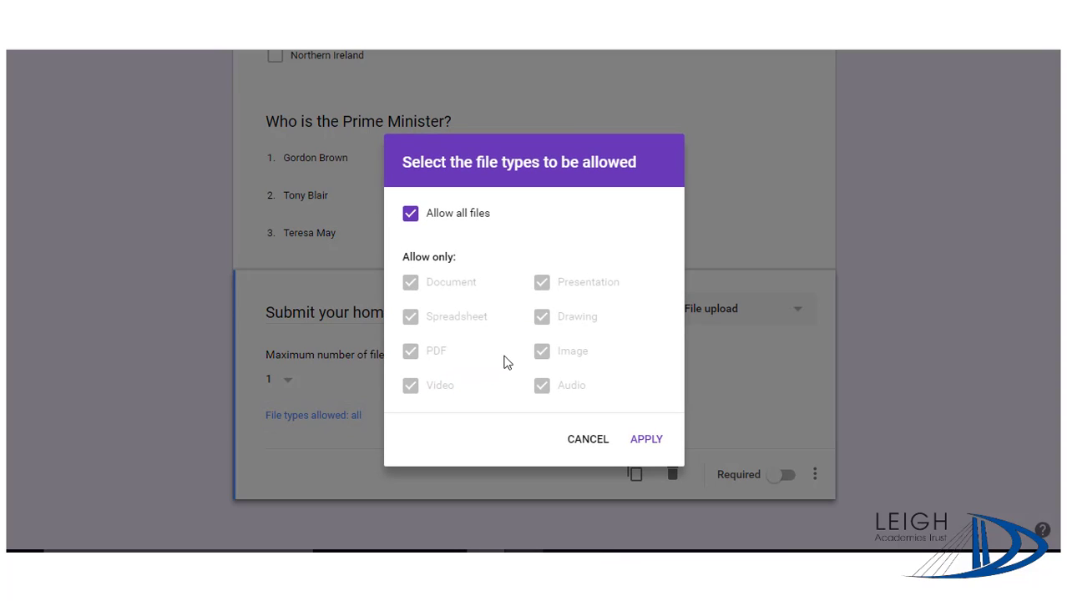
{"action": "left_click", "coordinate": [641, 443]}
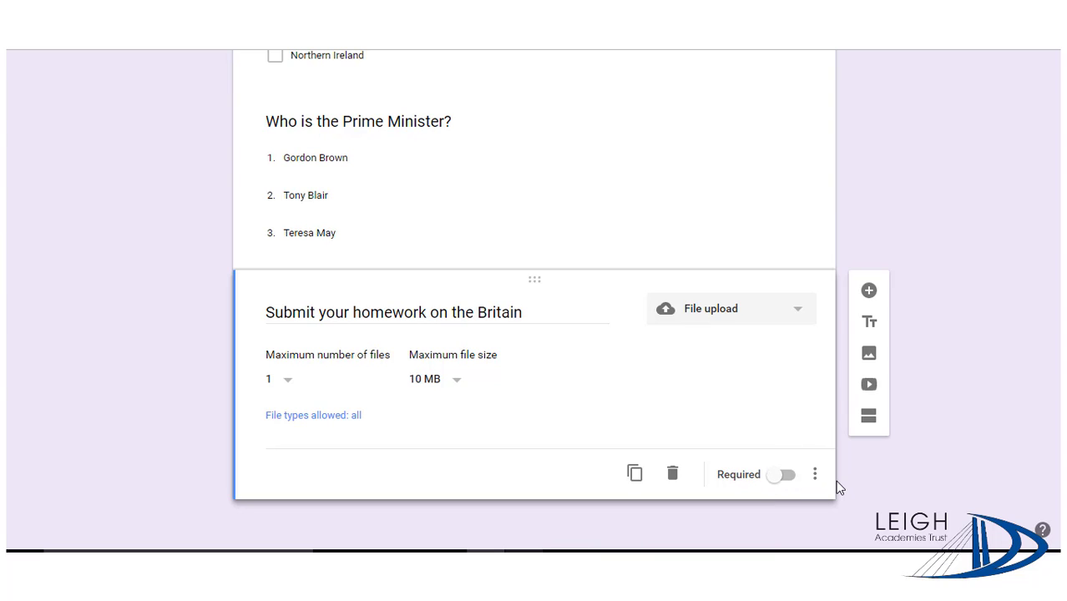
{"action": "left_click", "coordinate": [786, 476]}
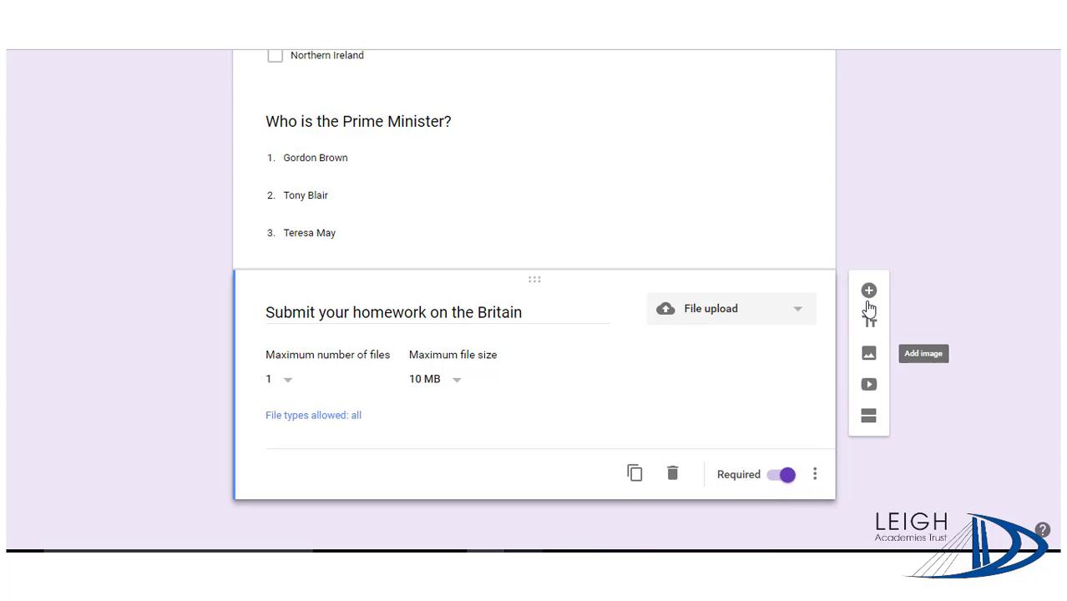
Step: Add a Linear scale question reading "How easy/hard did you find the homework" below the homework upload question
{"action": "left_click", "coordinate": [869, 292]}
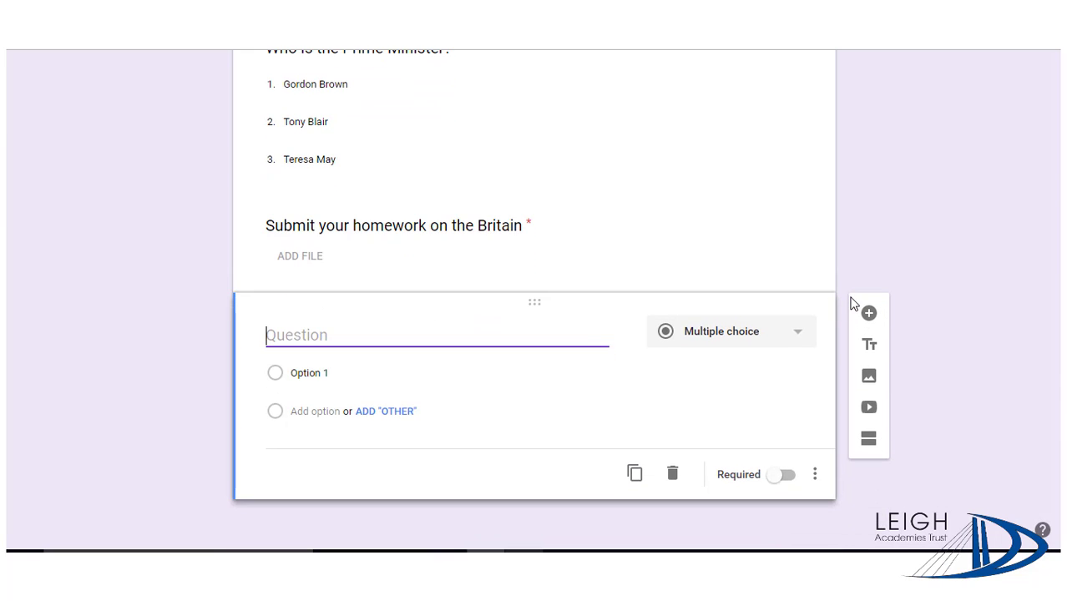
{"action": "left_click", "coordinate": [695, 335]}
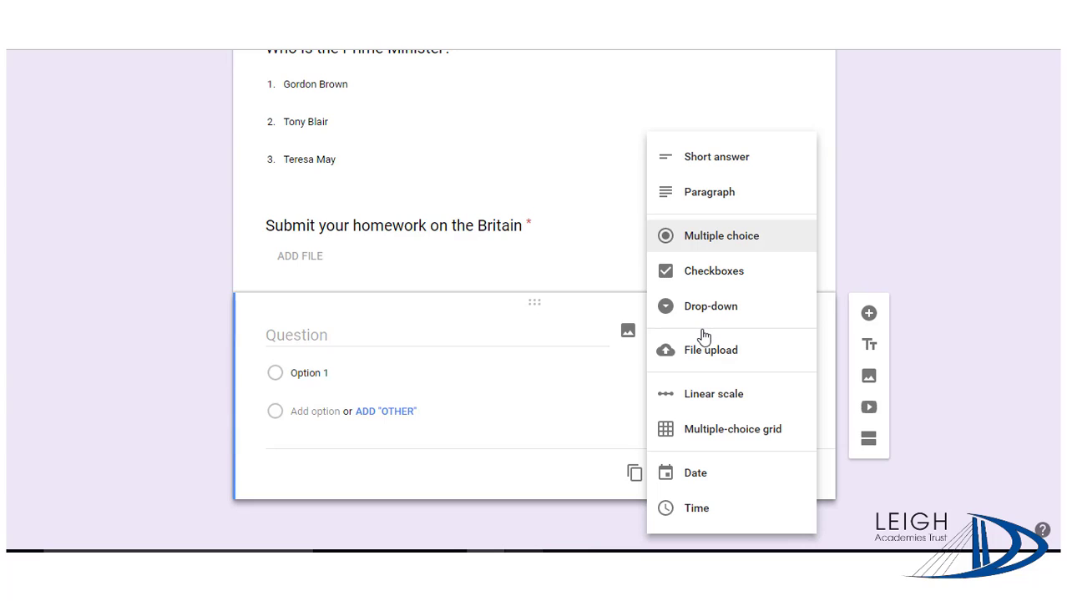
{"action": "left_click", "coordinate": [698, 400]}
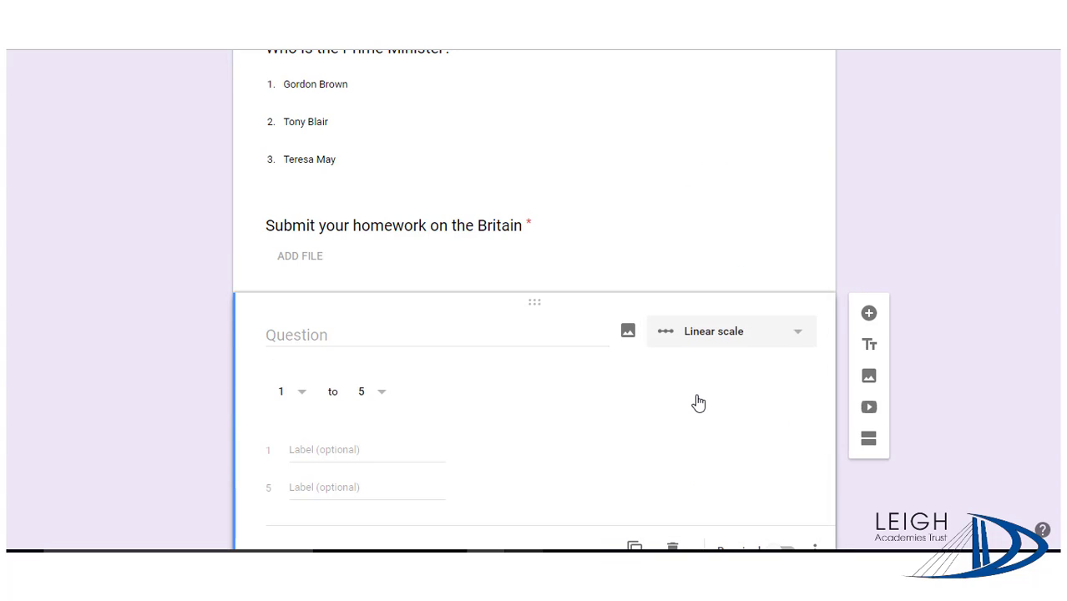
{"action": "left_click", "coordinate": [326, 334]}
{"action": "type", "text": "How "}
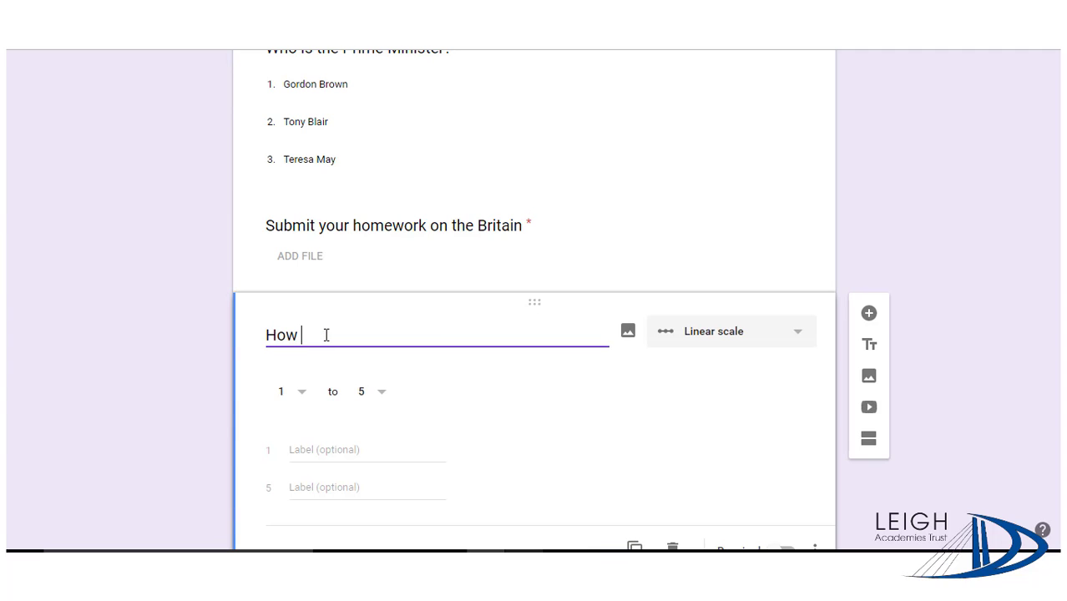
{"action": "type", "text": "easy/hard did "}
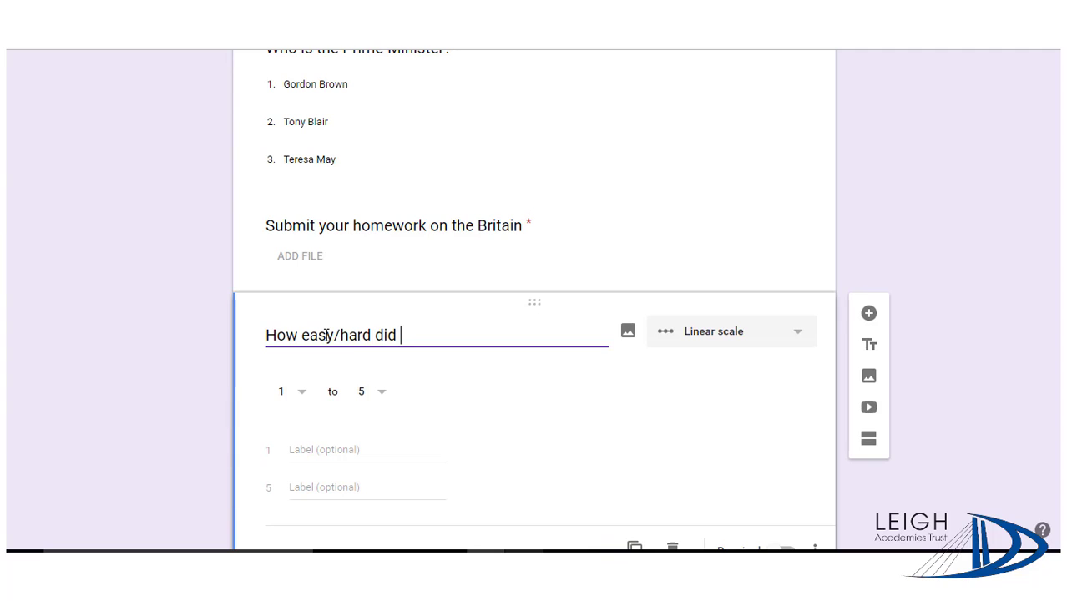
{"action": "type", "text": "you find the "}
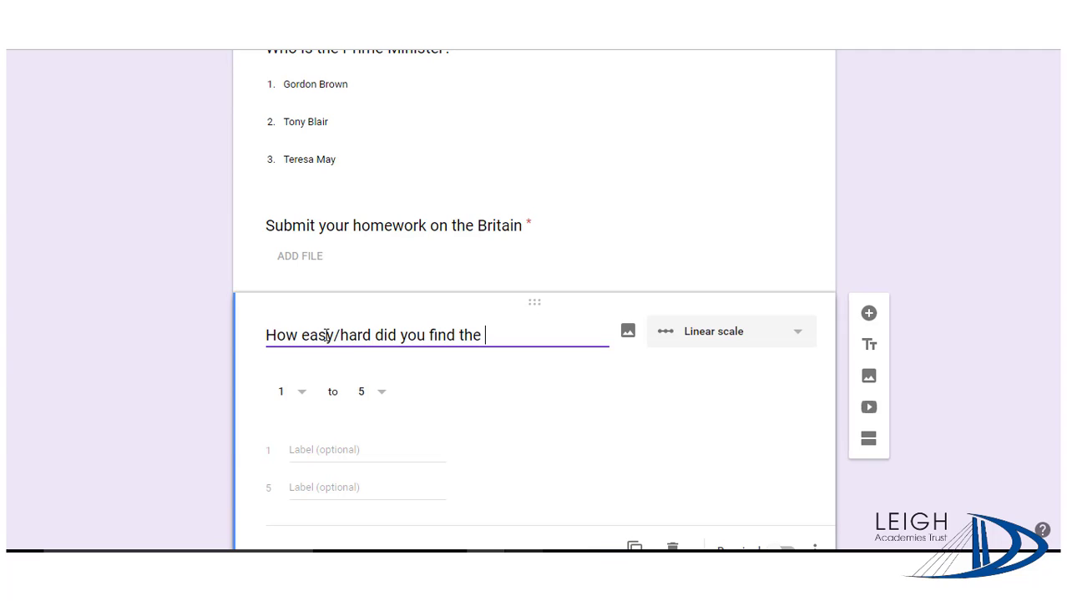
{"action": "type", "text": "homework"}
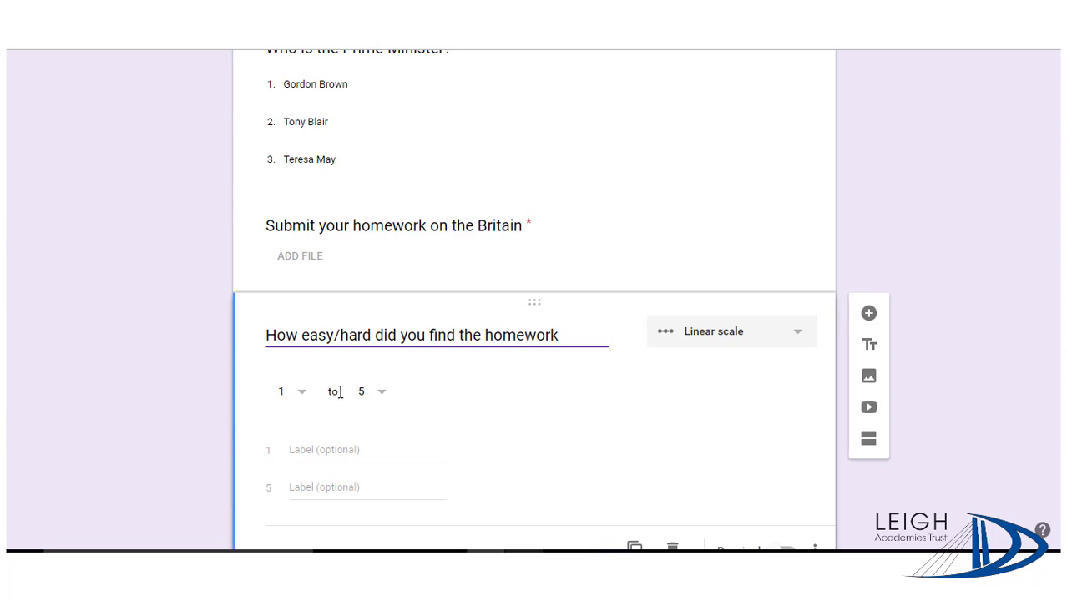
Step: Label value 1 of the homework difficulty scale "Easy" and value 5 "Hard"
{"action": "left_click", "coordinate": [330, 451]}
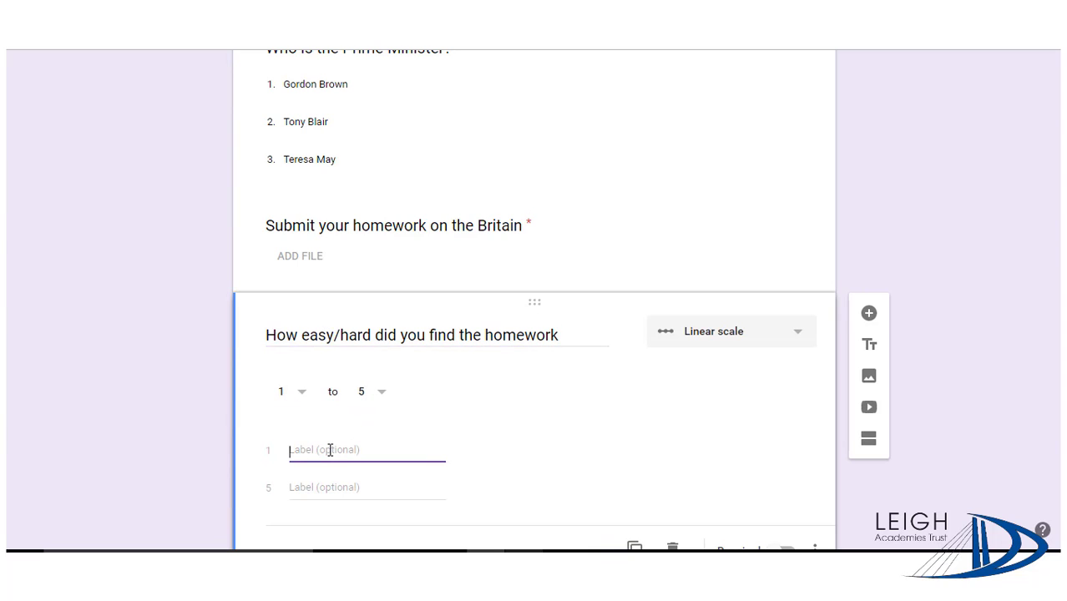
{"action": "type", "text": "E"}
{"action": "type", "text": "Hard"}
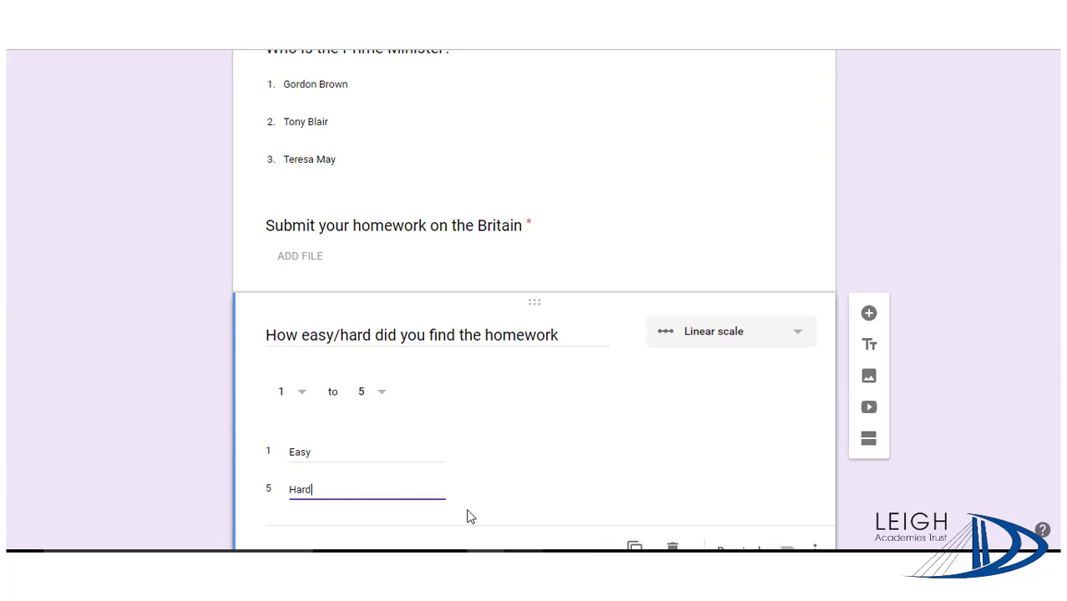
{"action": "left_click", "coordinate": [663, 451]}
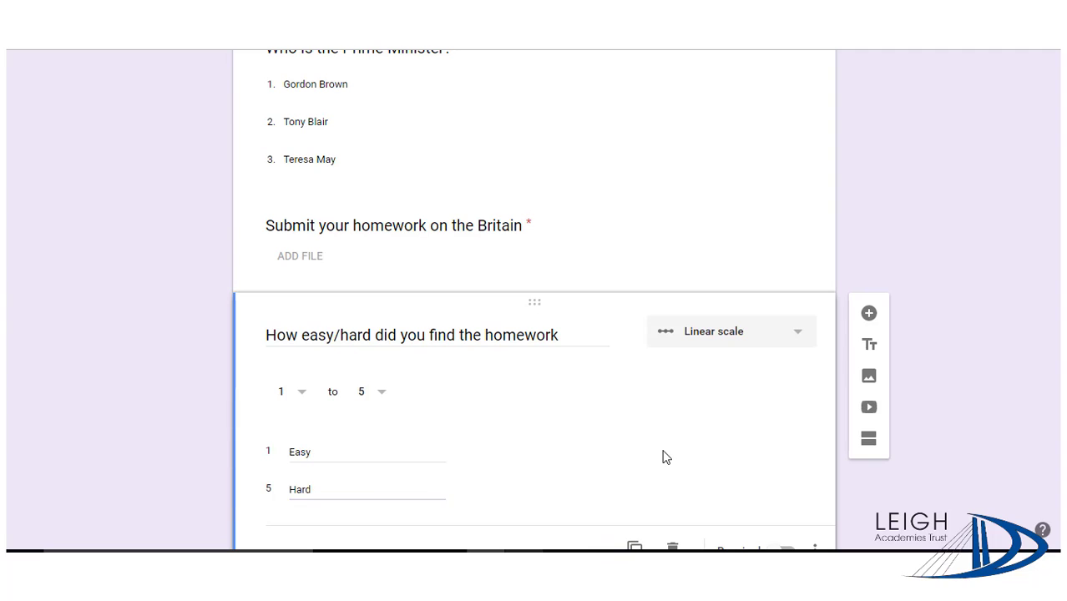
Step: Add a Multiple-choice grid question reading "Which of the following were British Prime Ministers" below the linear scale question
{"action": "left_click", "coordinate": [870, 314]}
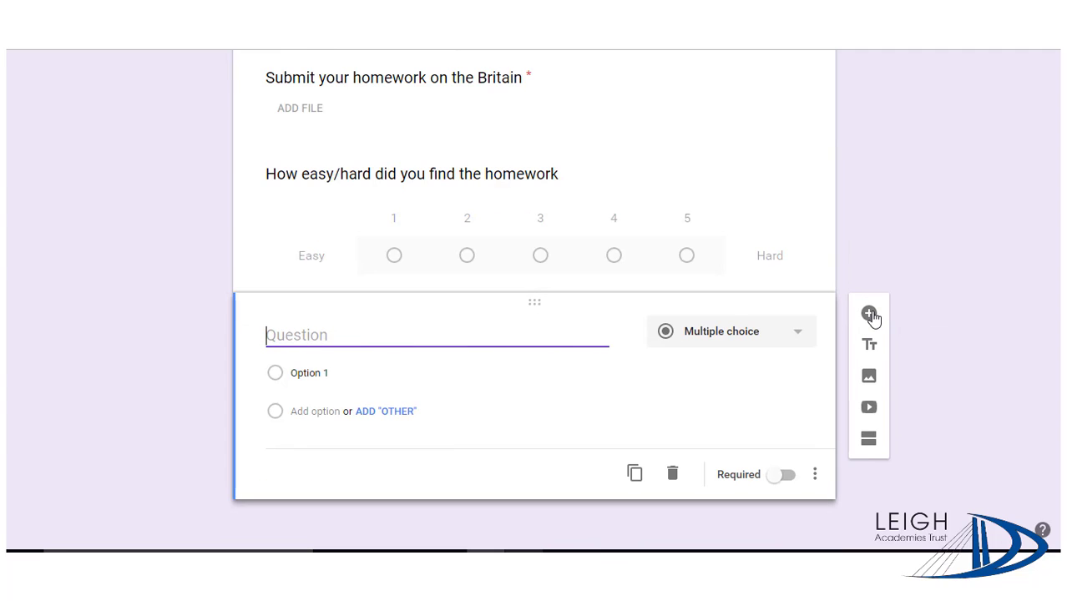
{"action": "left_click", "coordinate": [803, 333]}
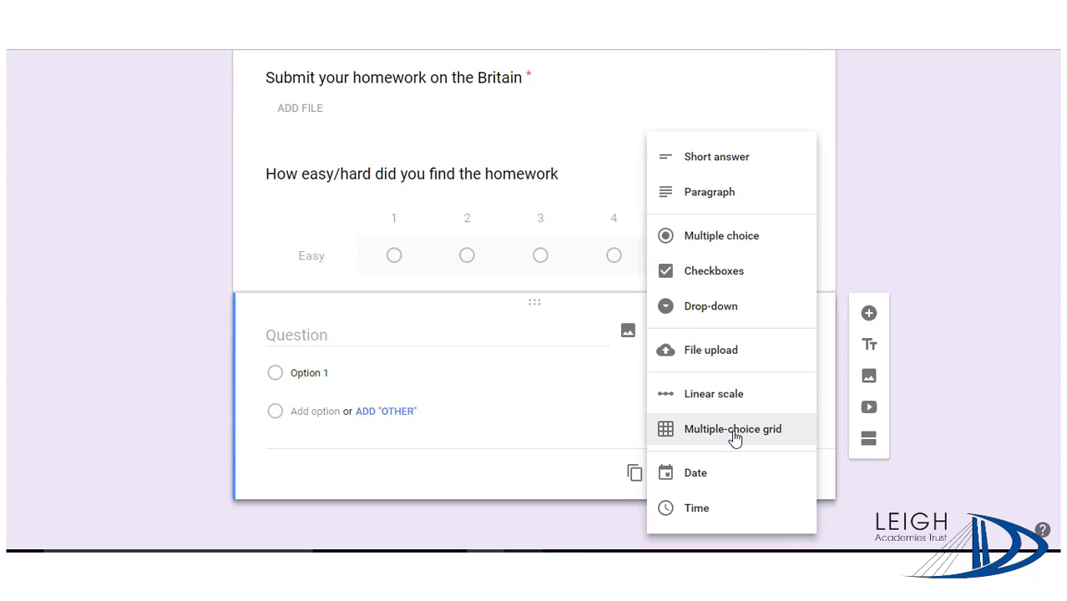
{"action": "left_click", "coordinate": [735, 432]}
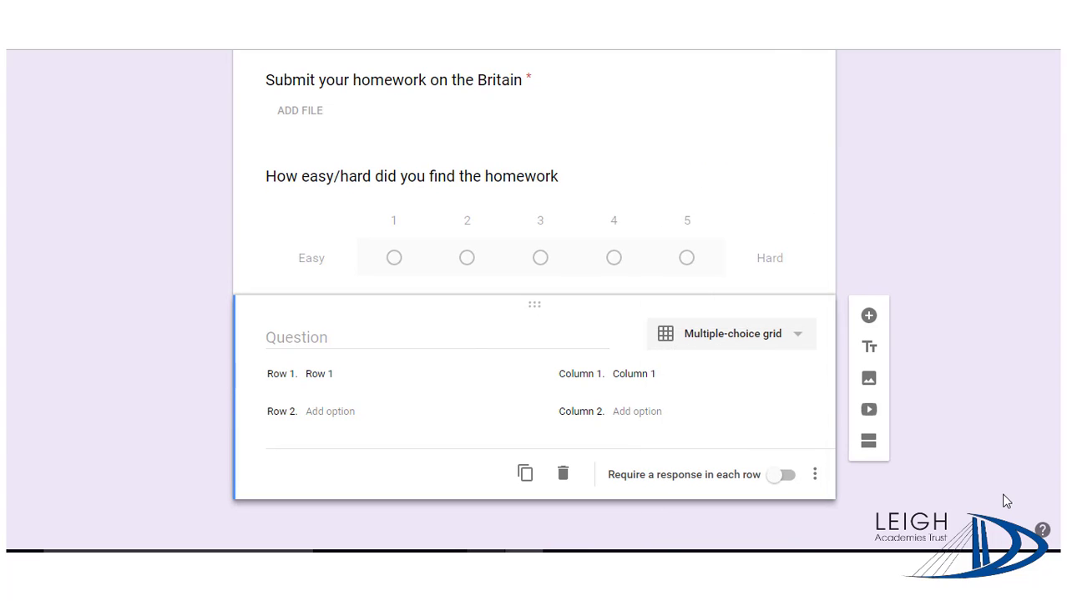
{"action": "left_click", "coordinate": [524, 341]}
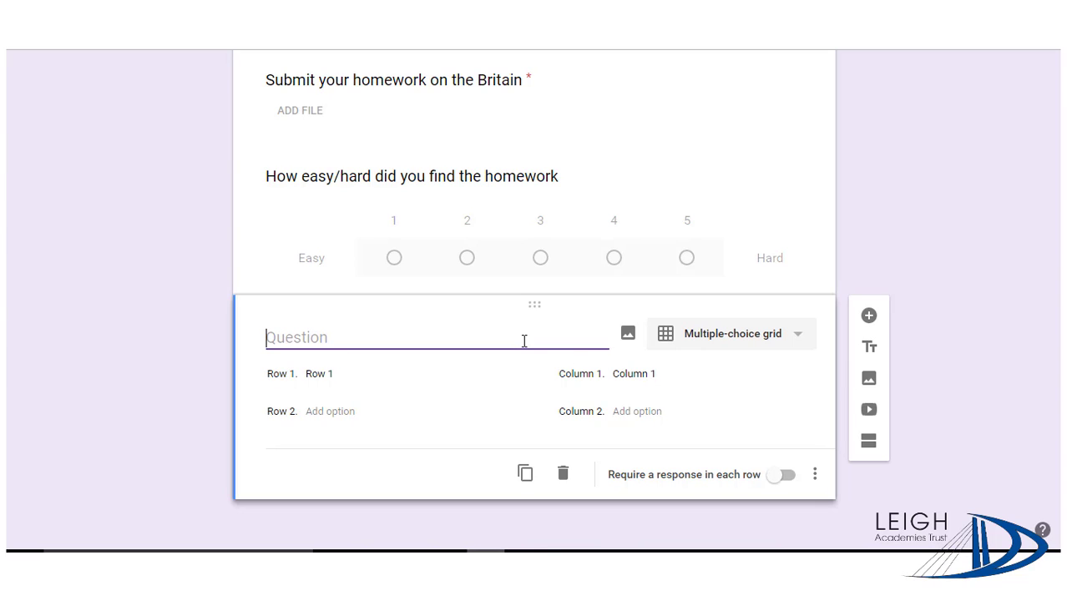
{"action": "type", "text": "Which of the f"}
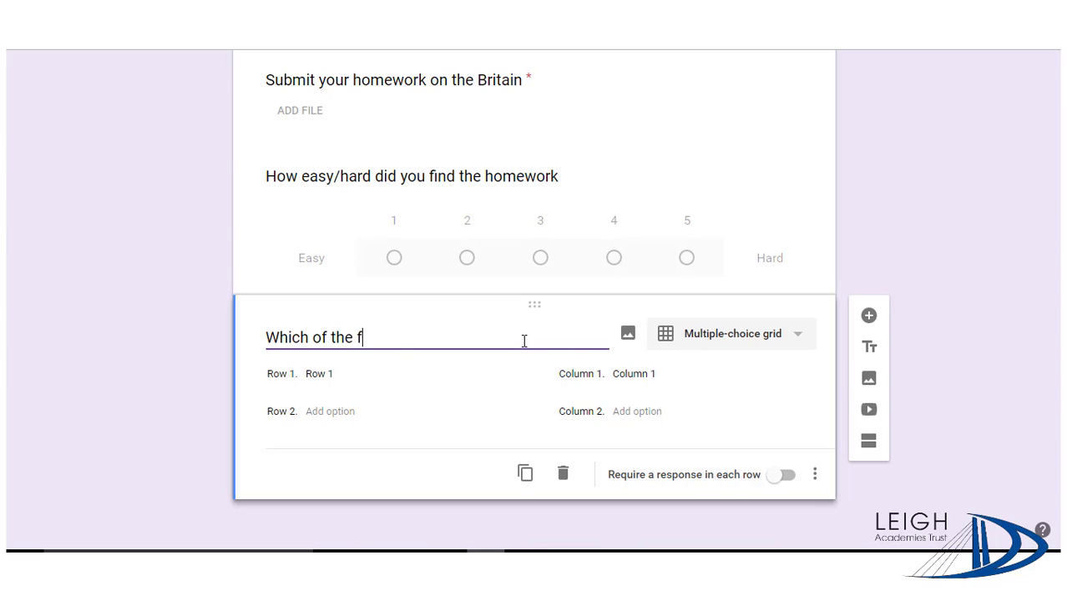
{"action": "type", "text": "ollowing were British Prime Ministers"}
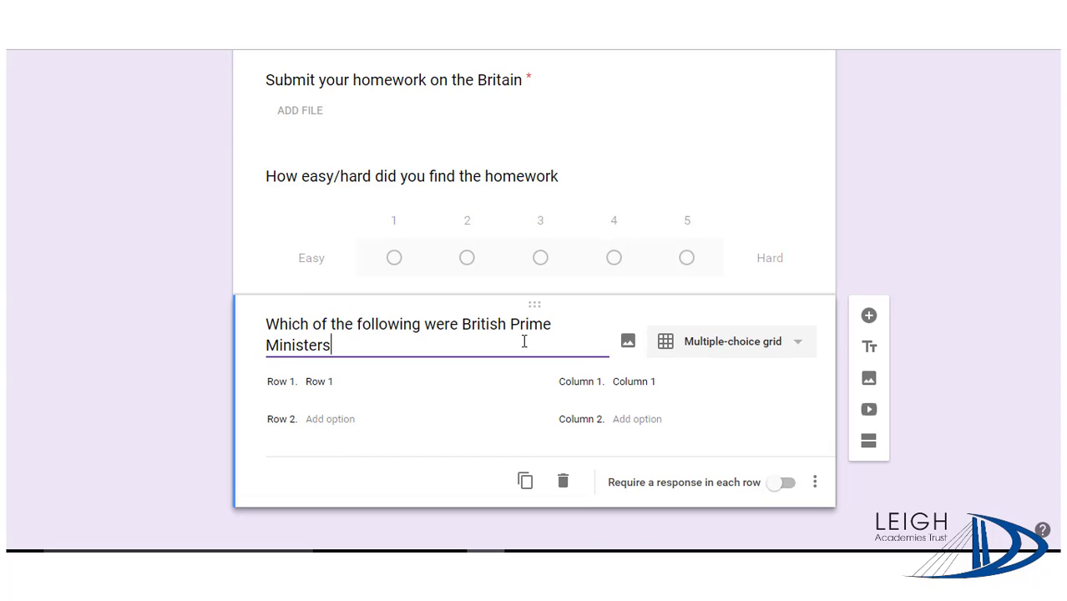
Step: Set the grid's first row to Winston Churchill and give it the columns Yes and No
{"action": "left_click", "coordinate": [332, 383]}
{"action": "type", "text": "W"}
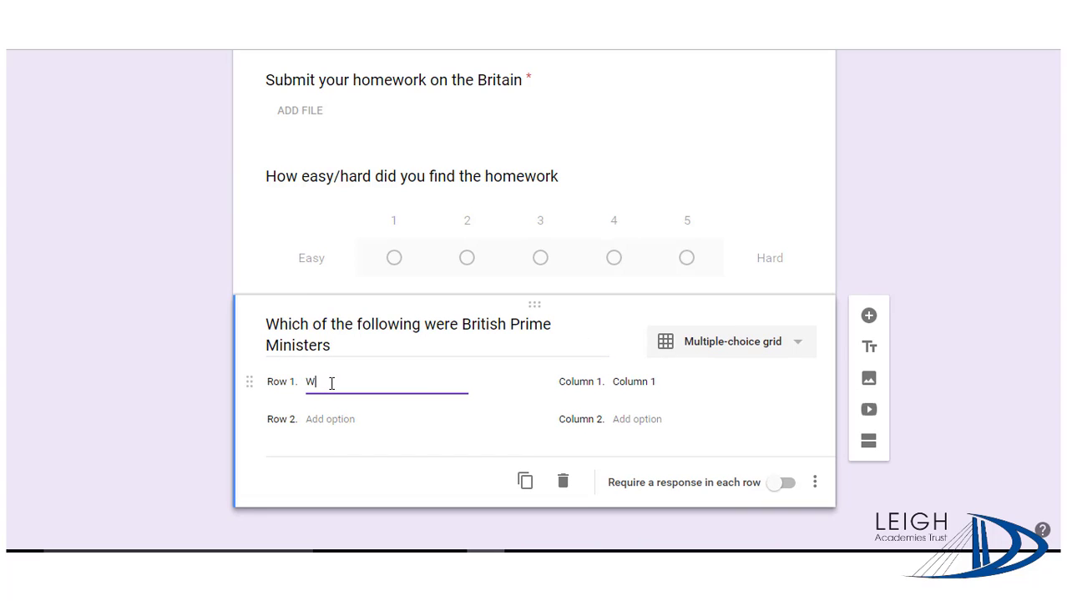
{"action": "type", "text": "inston Churchill"}
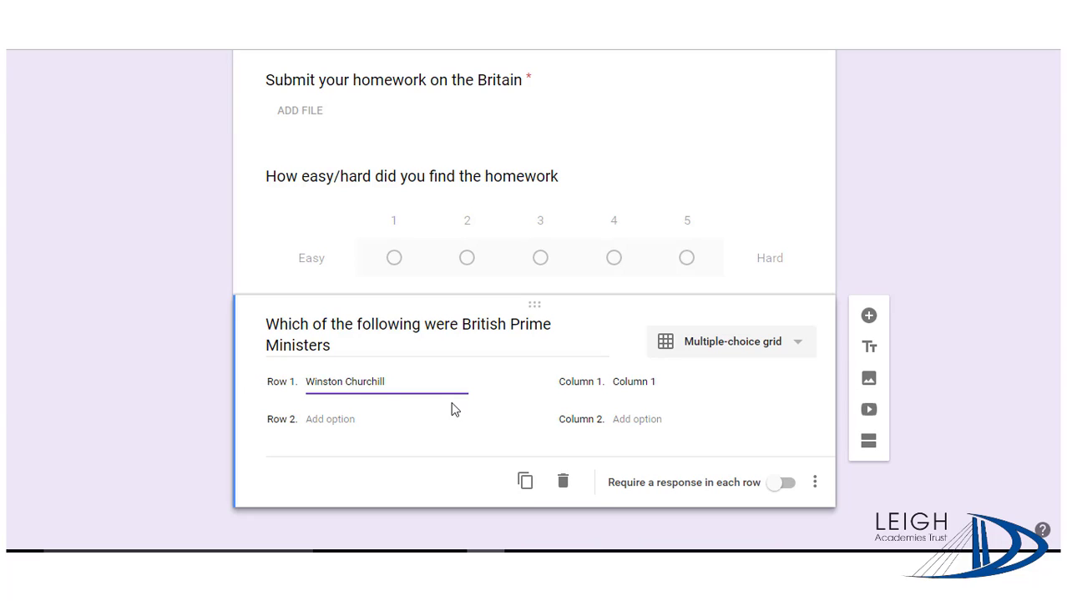
{"action": "left_click", "coordinate": [629, 382]}
{"action": "type", "text": "Yes"}
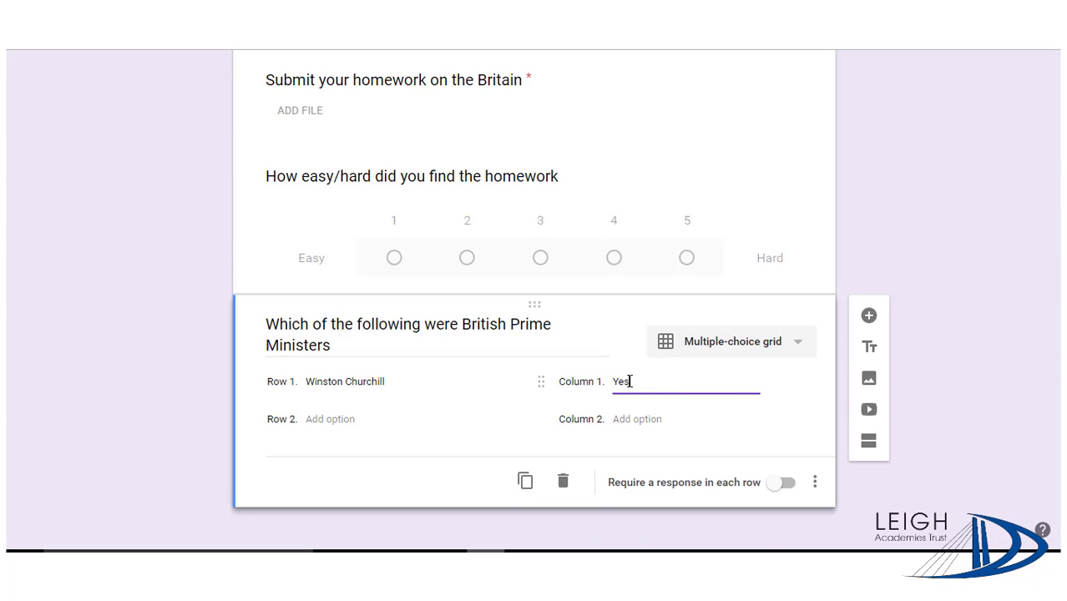
{"action": "left_click", "coordinate": [631, 420]}
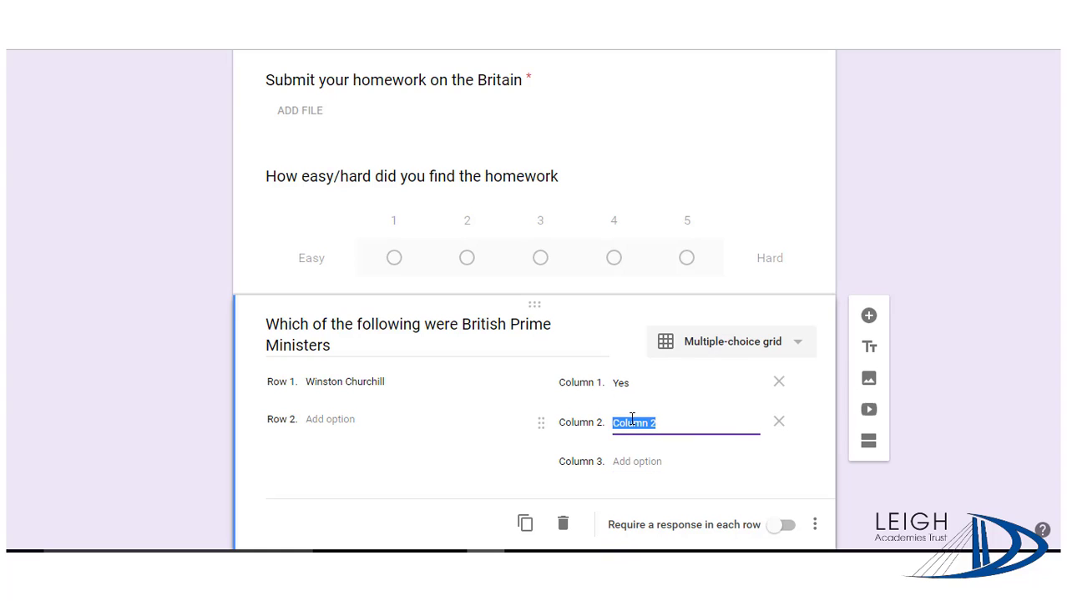
{"action": "type", "text": "No"}
Step: Add Neil Kinnock and Margaret Thatcher as the second and third rows of the Prime Ministers grid
{"action": "left_click", "coordinate": [320, 420]}
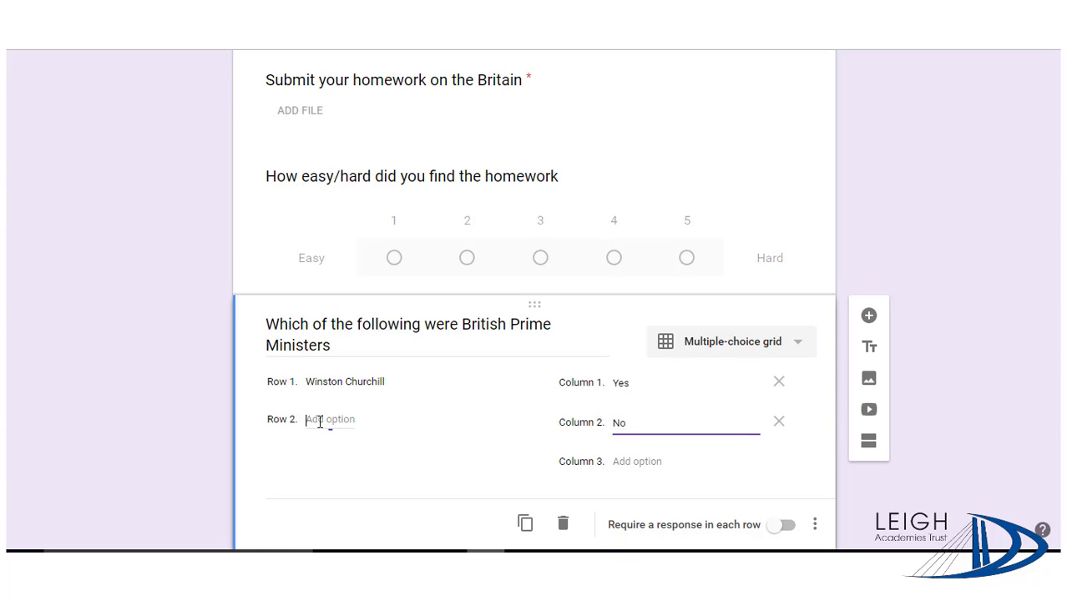
{"action": "type", "text": "Ne"}
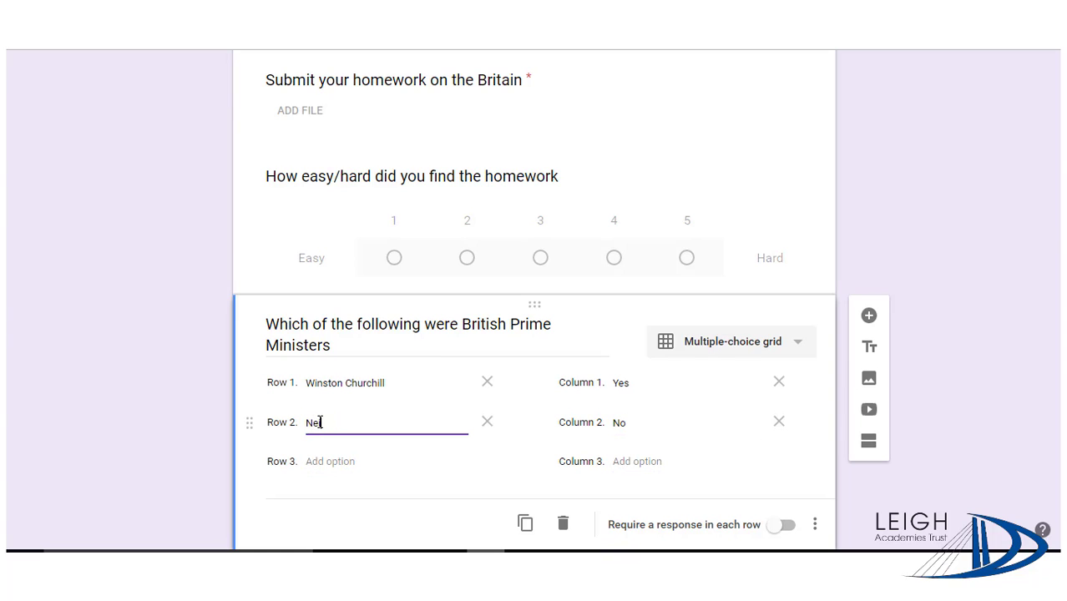
{"action": "type", "text": "il Kinnock"}
{"action": "key", "text": "Return"}
{"action": "type", "text": "Margaret Thatcher"}
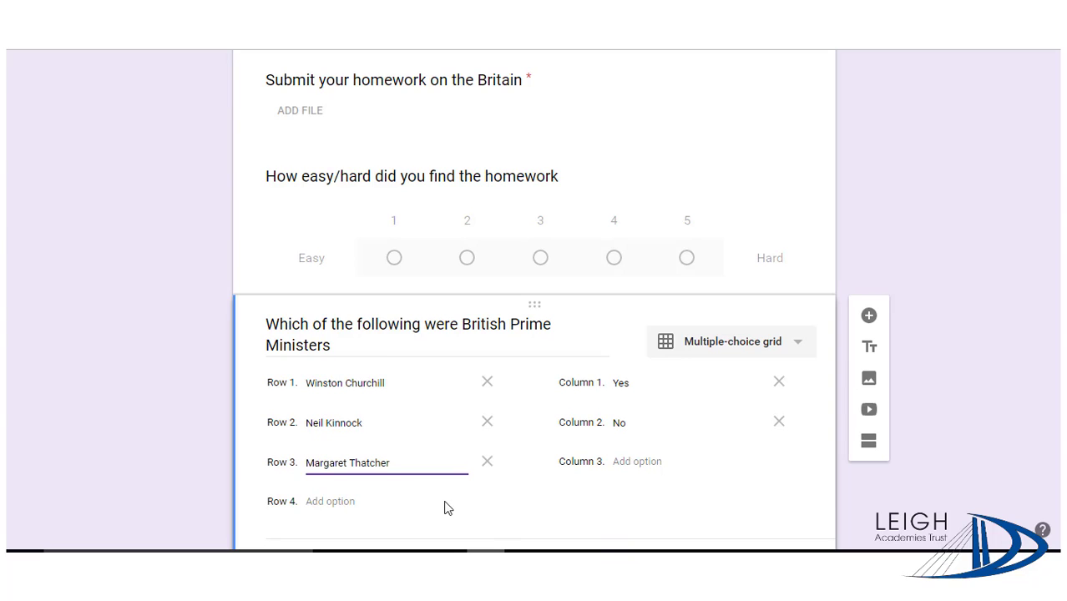
{"action": "left_click", "coordinate": [633, 513]}
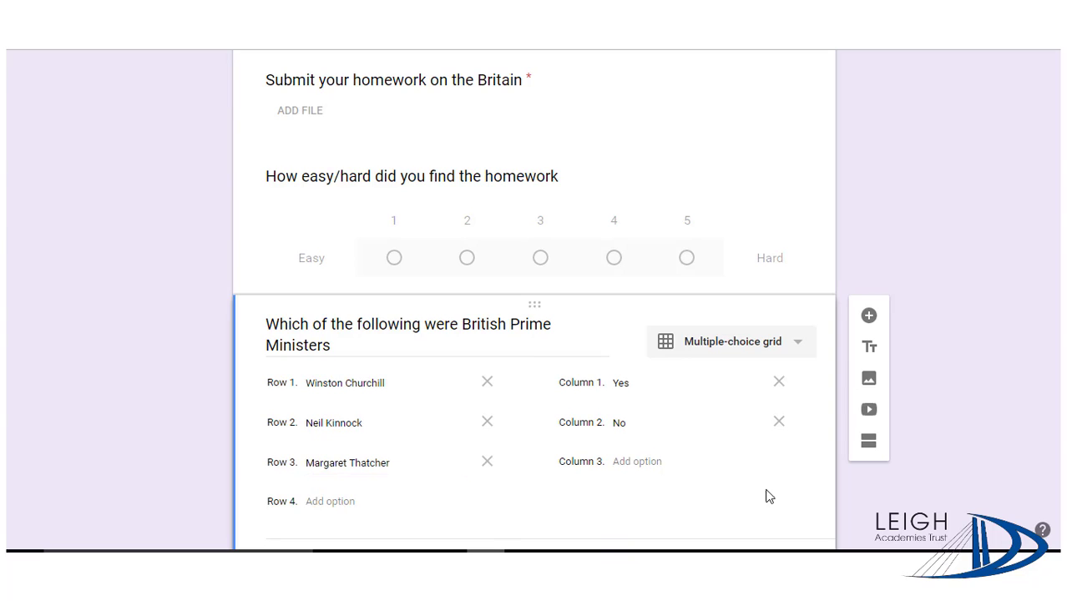